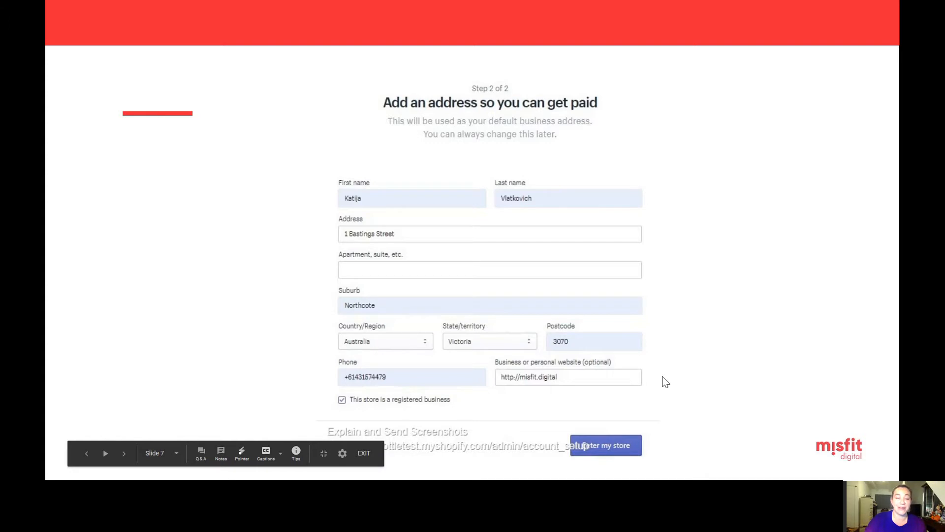
key(Right)
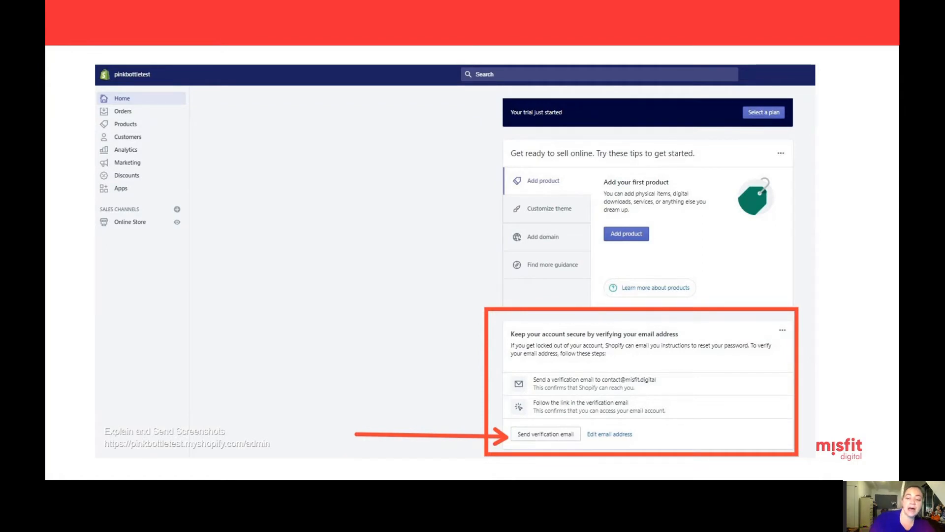
key(Right)
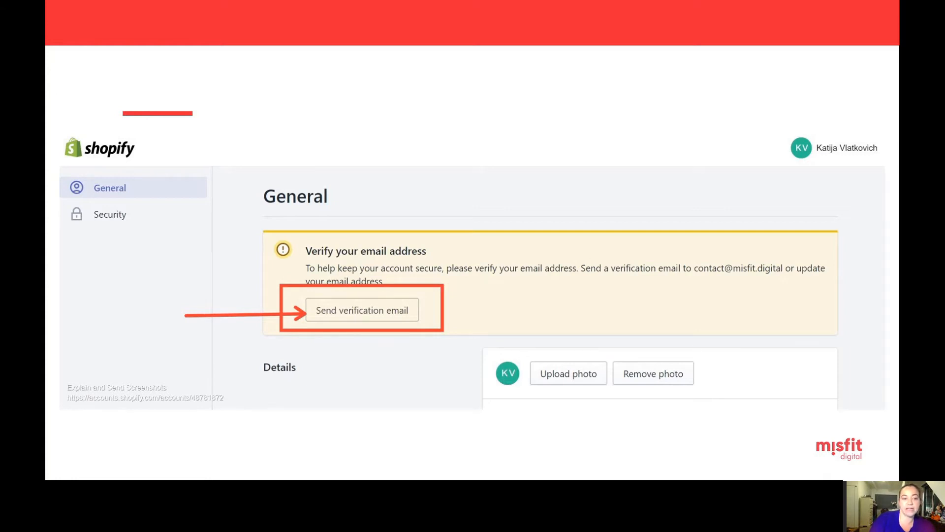
key(Right)
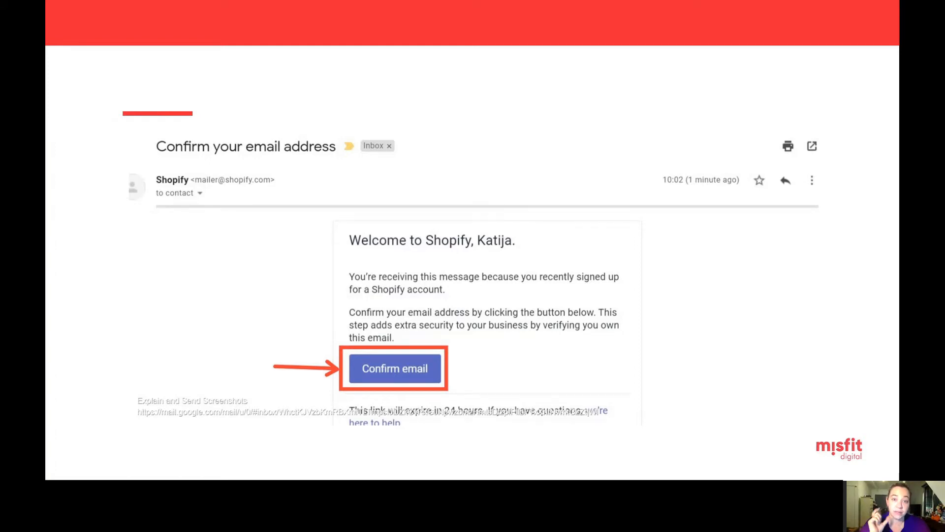
key(Right)
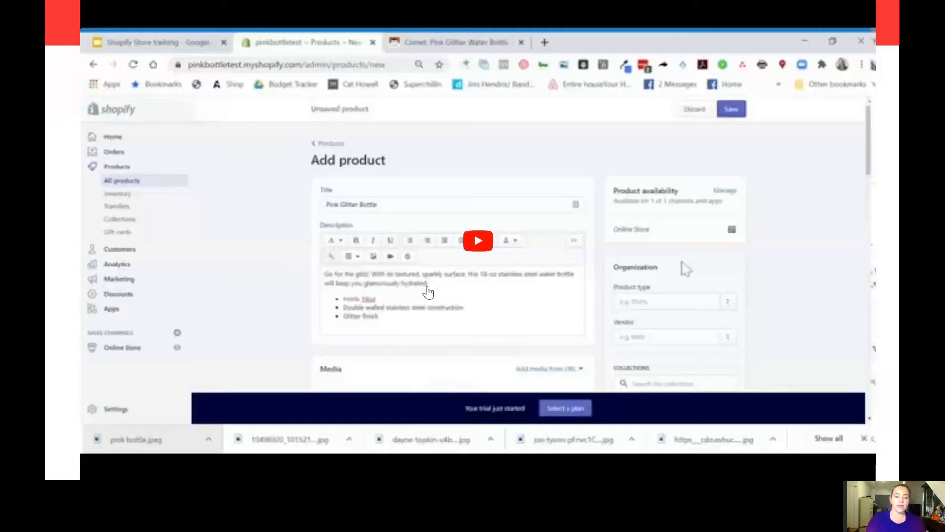
click(480, 245)
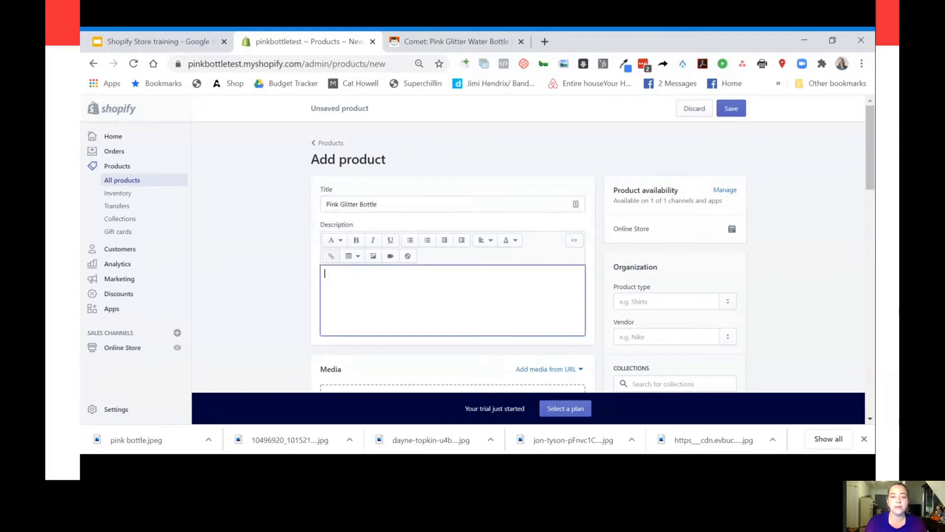
- Fill the product description with the description paragraph and bullet points copied from the Mighty Ape water bottle page
click(458, 41)
scroll(468, 323, down, 6)
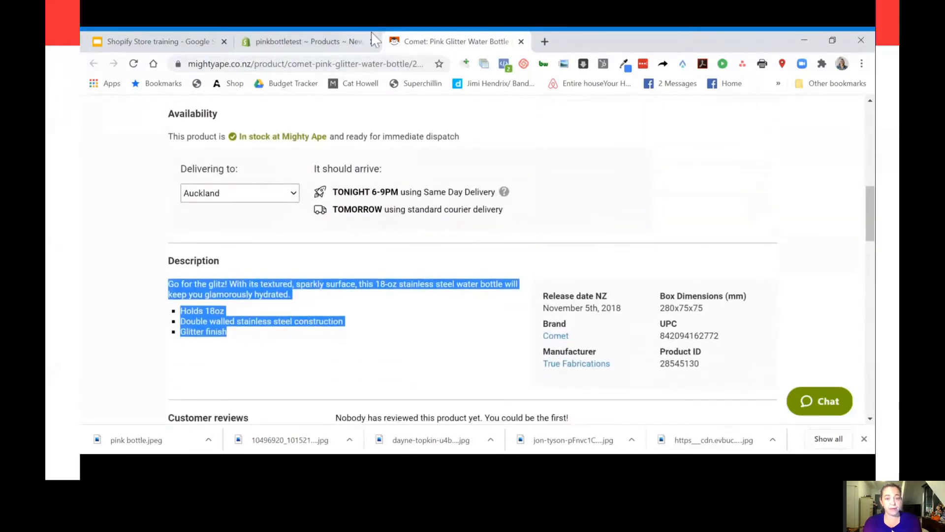
click(321, 44)
text(Go for the glitz! With its textured, sparkly surface, this 18-oz stainless steel water bottle will keep you glamorously hydrated. Holds 18oz Double walled stainless steel construction Glitter finish)
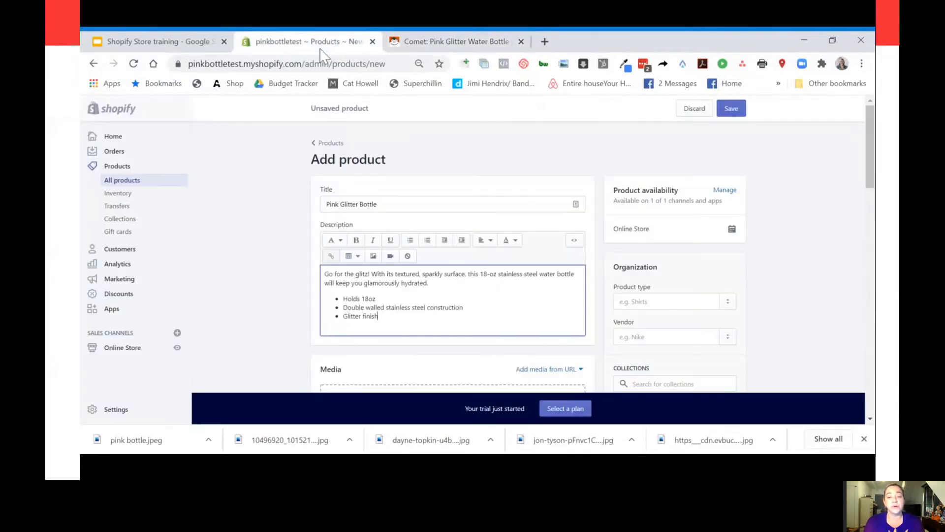
- Upload the downloaded image pink bottle.jpeg to the product's media
scroll(249, 270, down, 2)
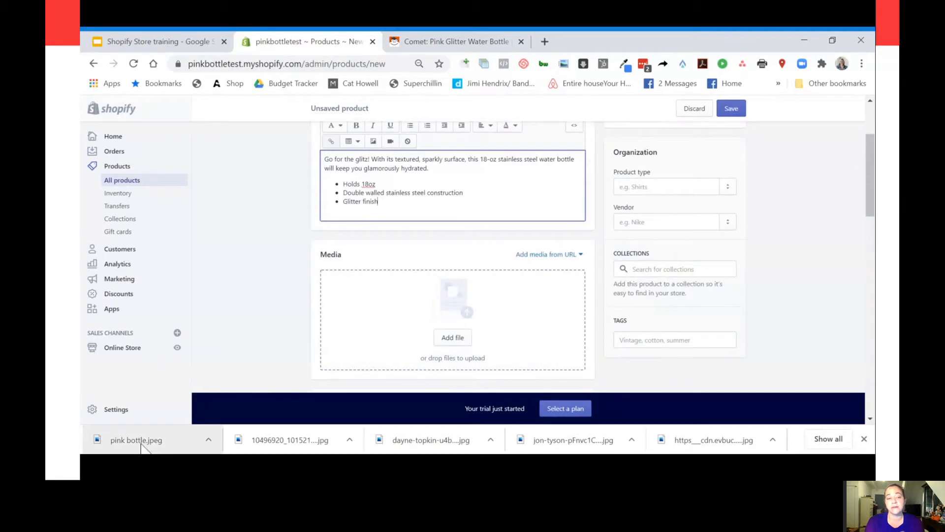
drag(142, 444, 449, 323)
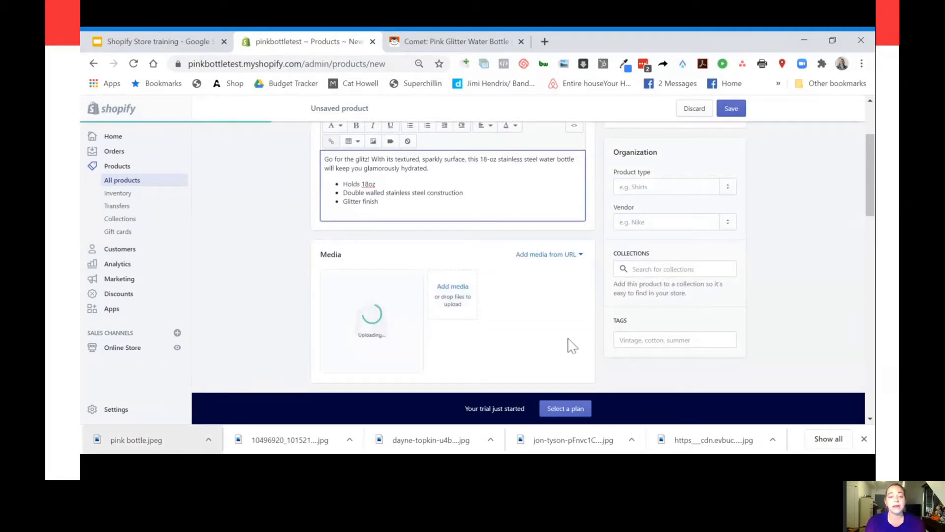
scroll(574, 345, down, 1)
- Set the product's price to $40 and its compare-at price to $50
scroll(571, 340, down, 3)
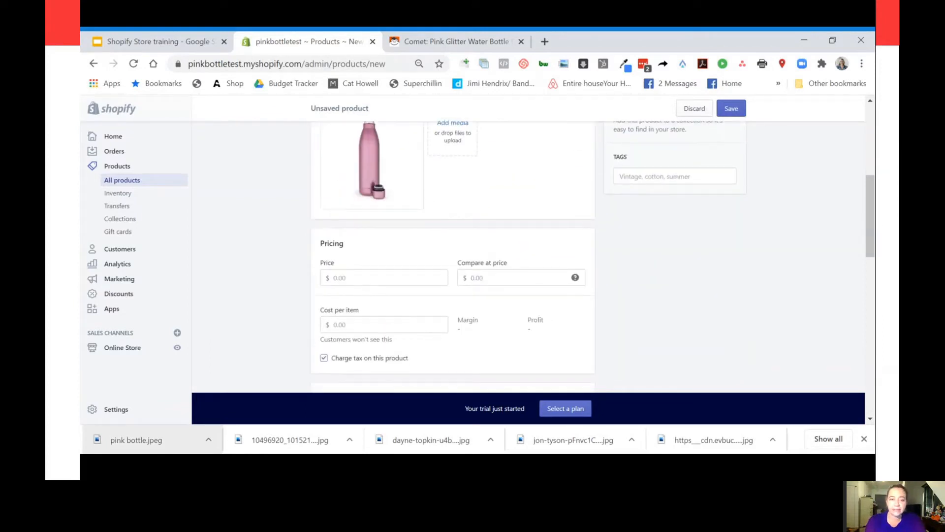
click(334, 278)
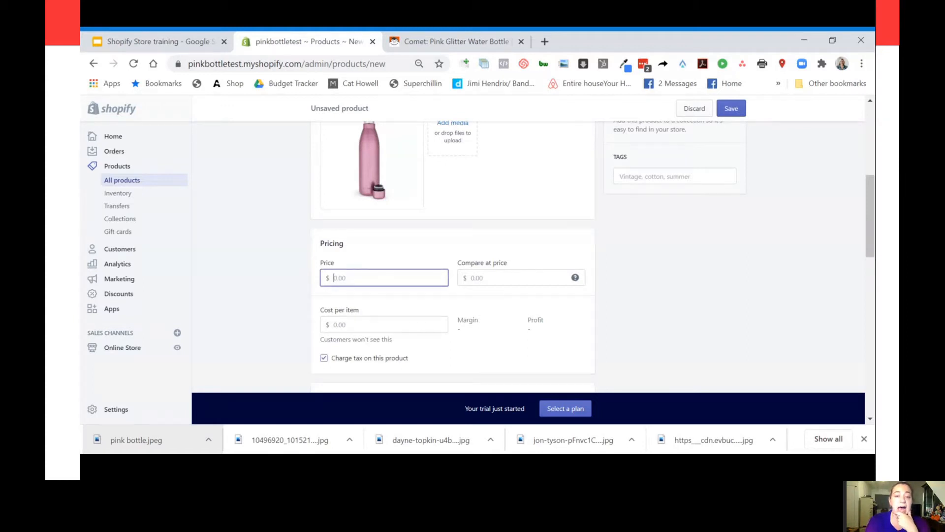
text(40)
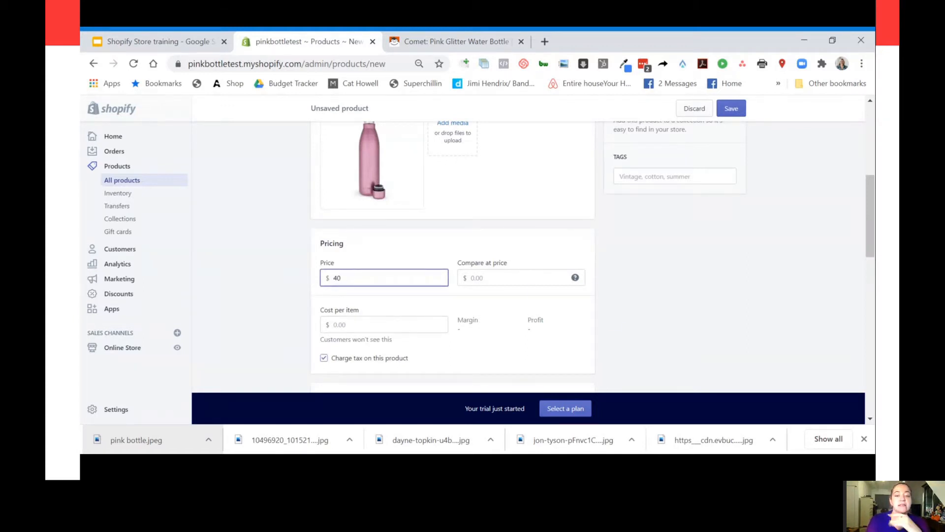
mouse_move(575, 277)
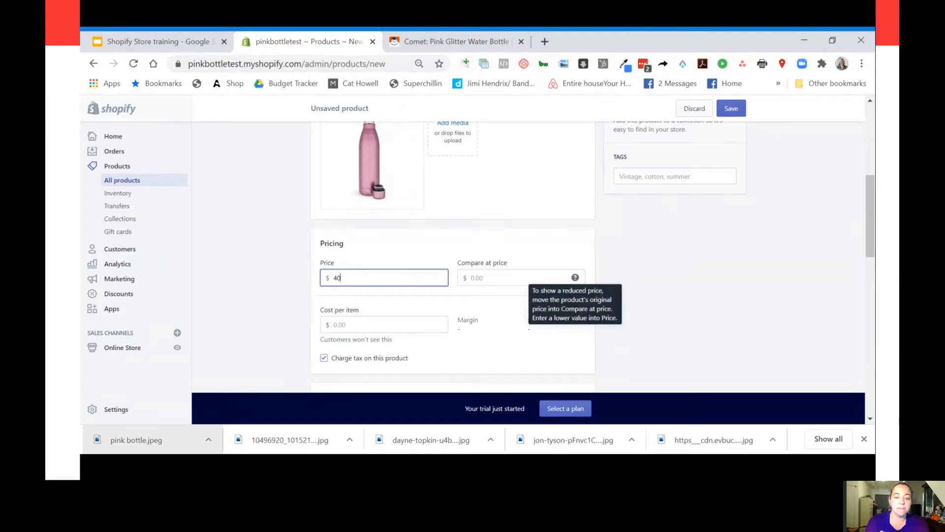
click(512, 278)
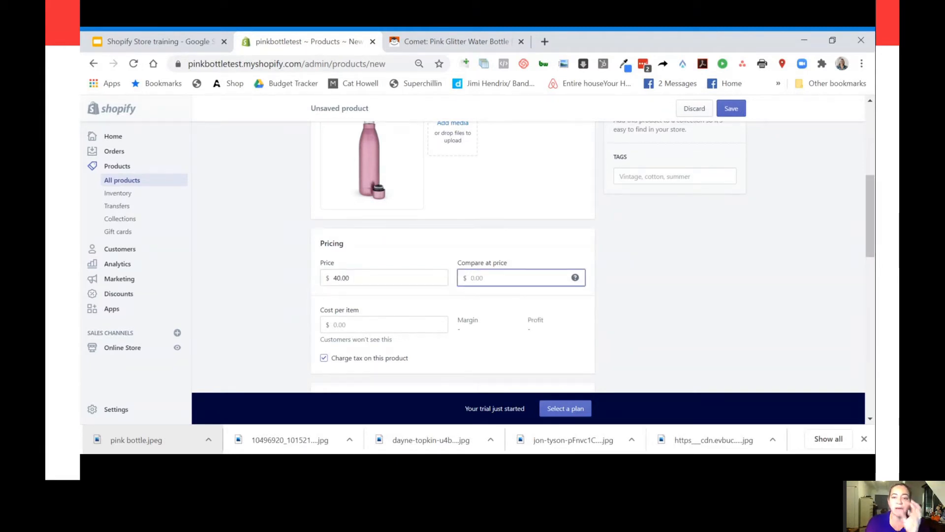
text(50)
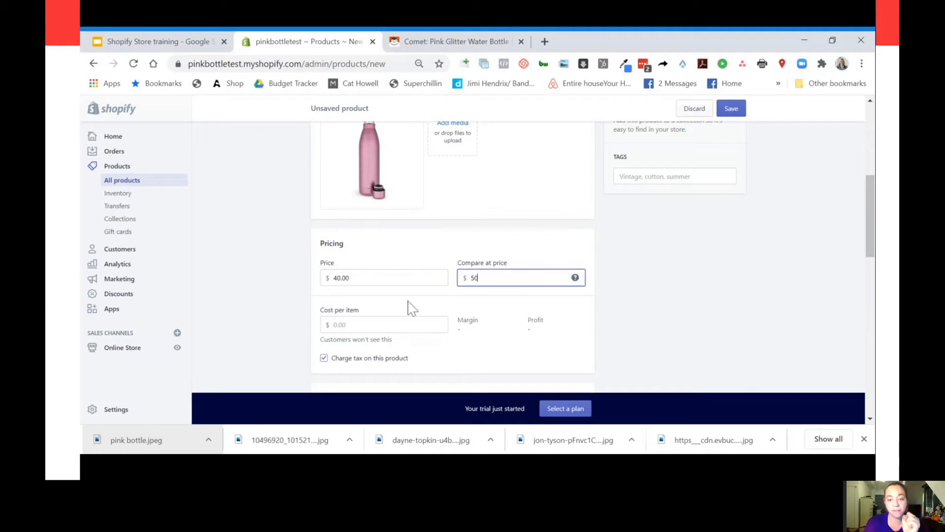
click(413, 308)
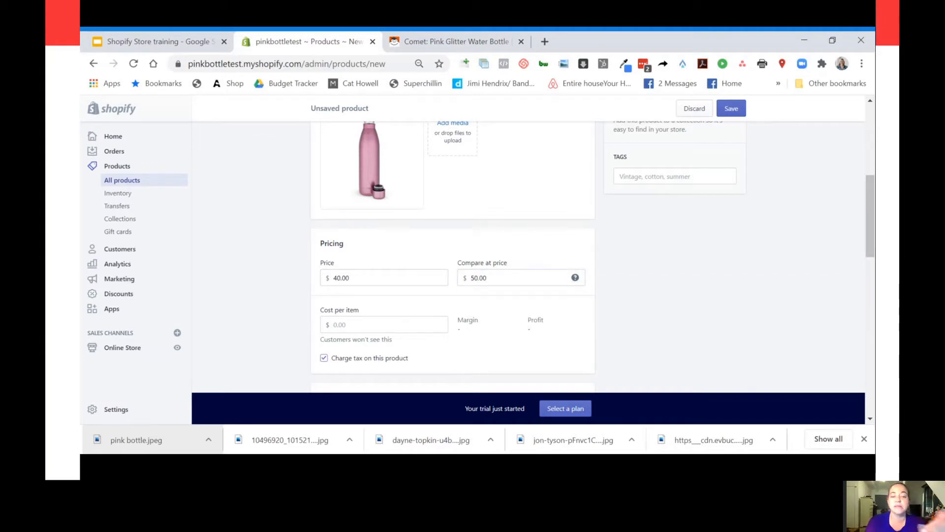
- Set the product's cost per item to $20
click(389, 324)
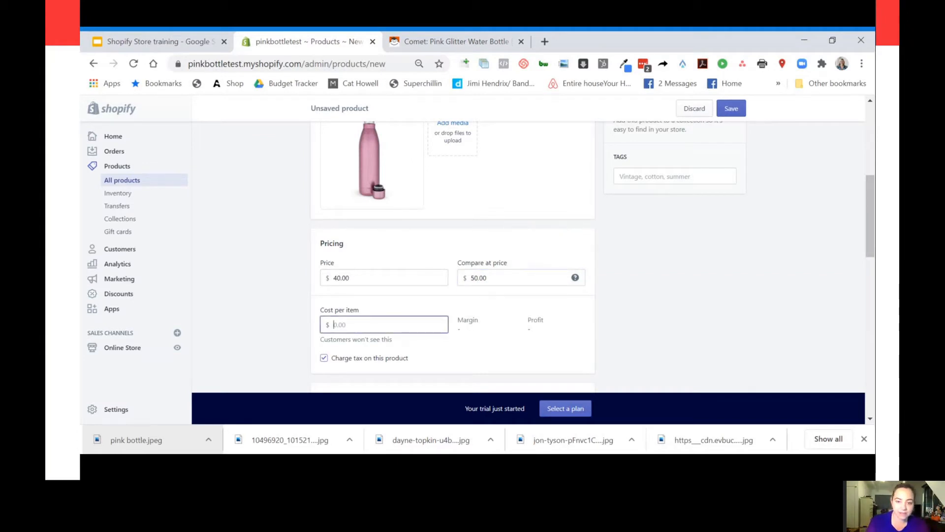
text(20)
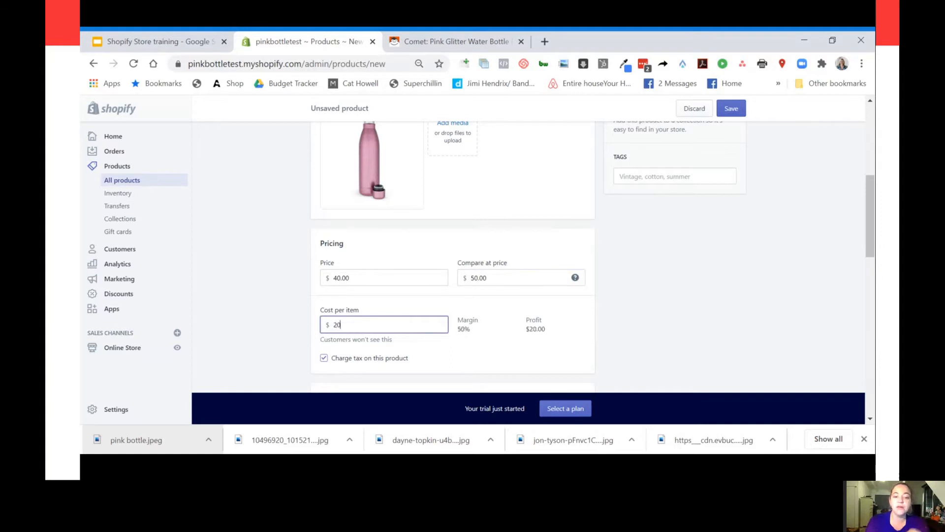
click(417, 376)
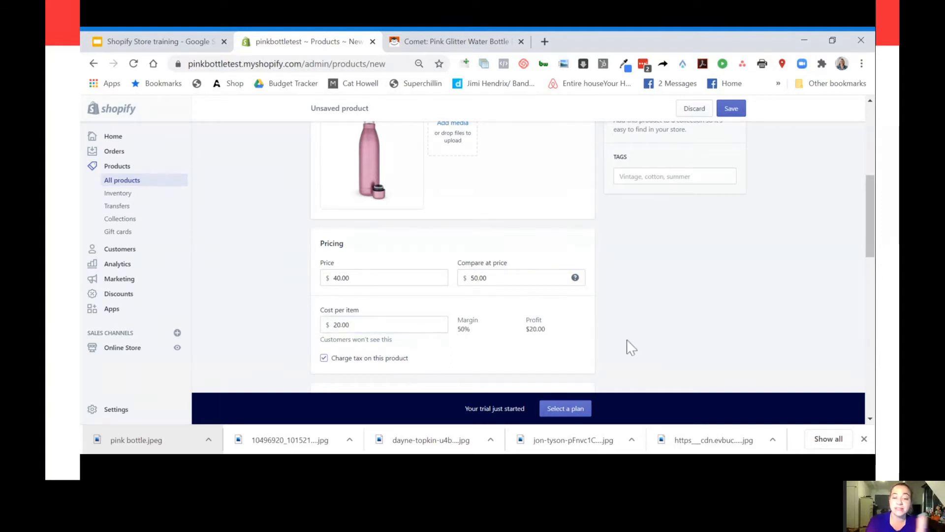
- Enter 000123 as the product's SKU in the inventory details
scroll(628, 325, down, 1)
scroll(627, 325, down, 2)
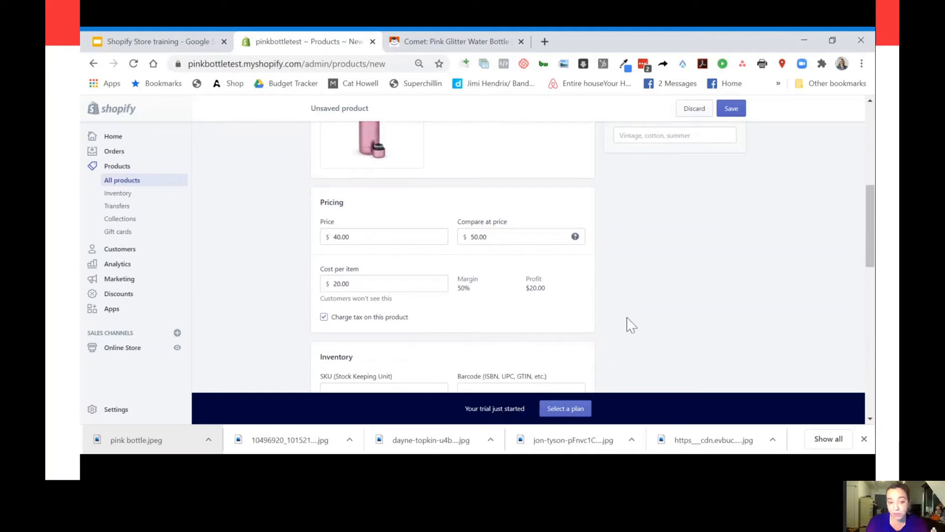
scroll(633, 297, down, 1)
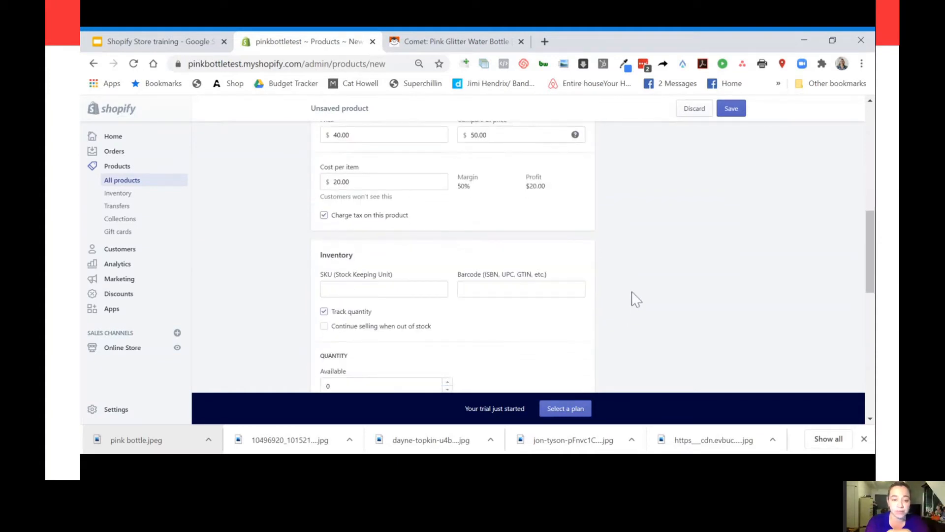
scroll(637, 278, down, 1)
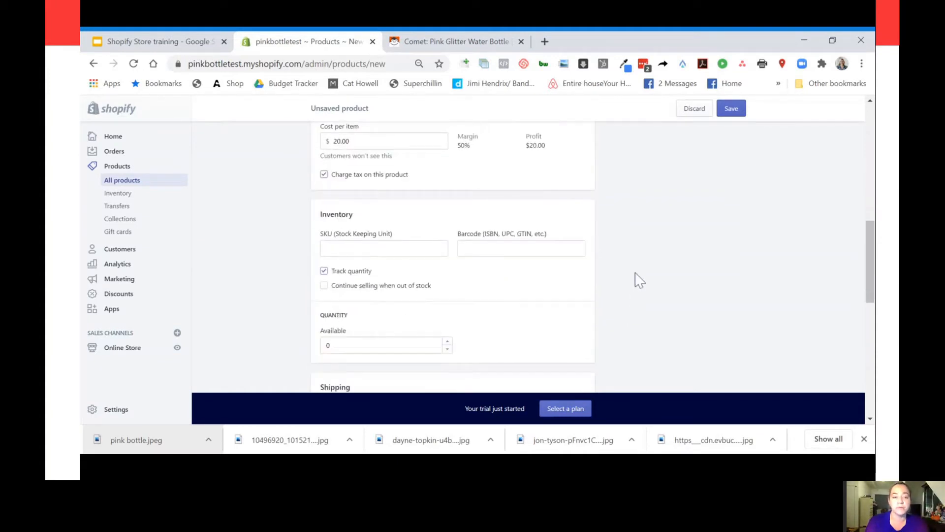
click(375, 249)
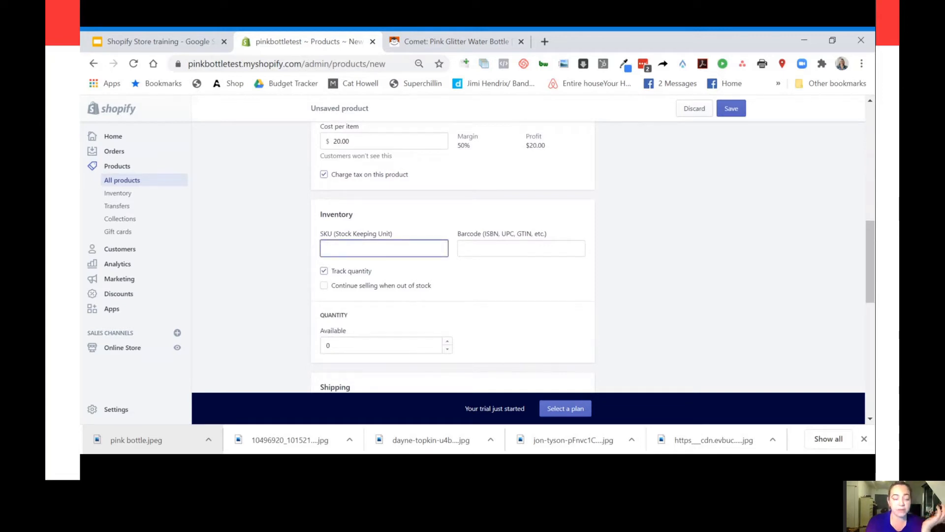
text(000123)
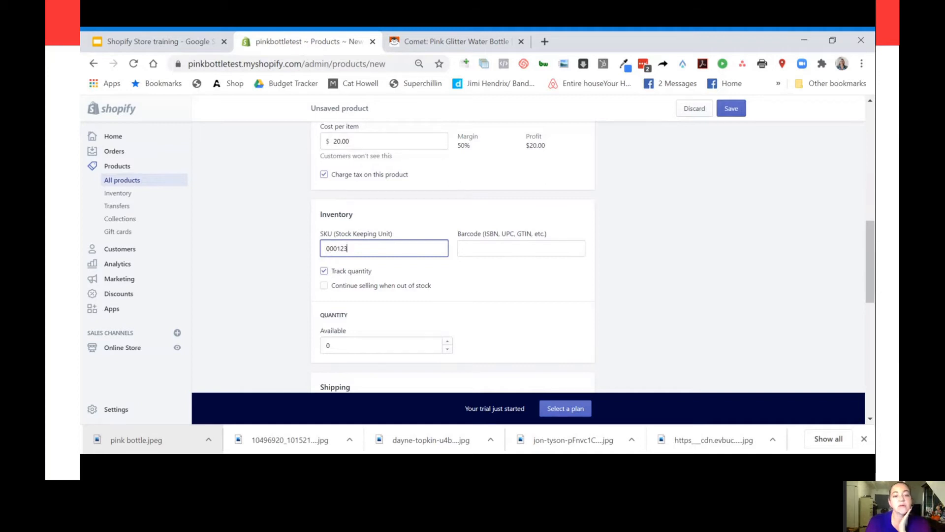
click(489, 275)
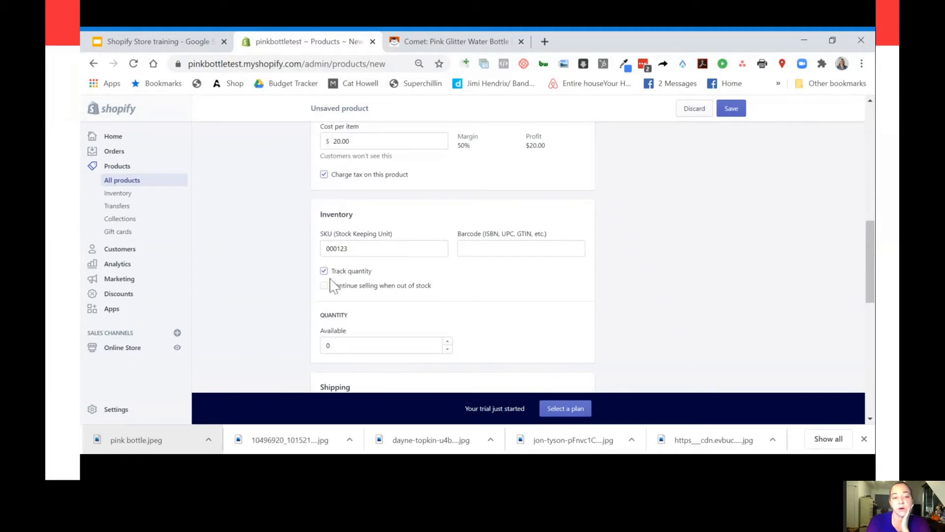
- Set the available inventory quantity to 50
double_click(328, 346)
text(50)
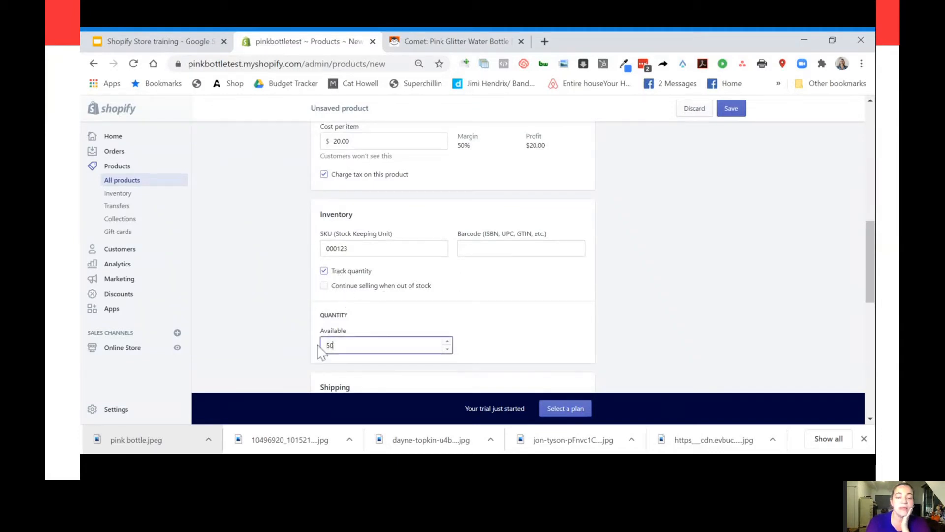
click(487, 333)
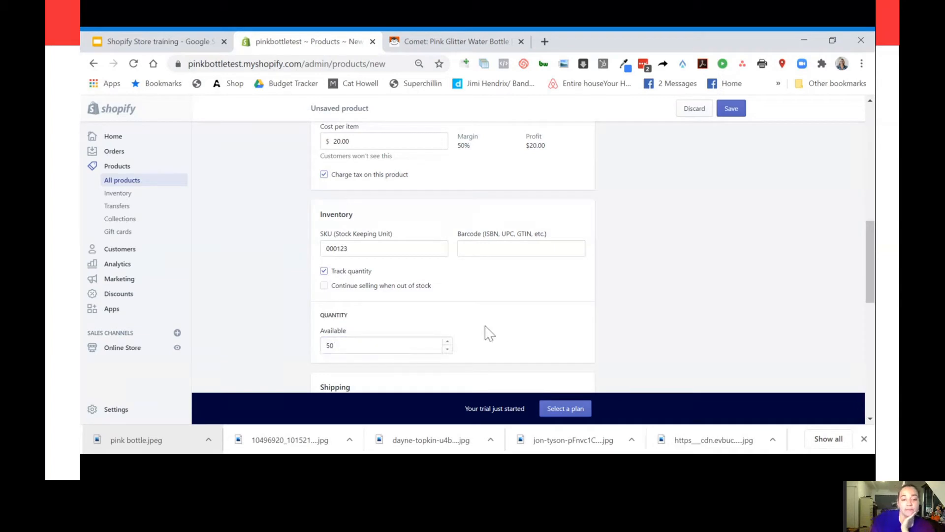
- Enable multiple options for the product and add a Size option with the values 500ml and 1000ml
scroll(489, 330, down, 2)
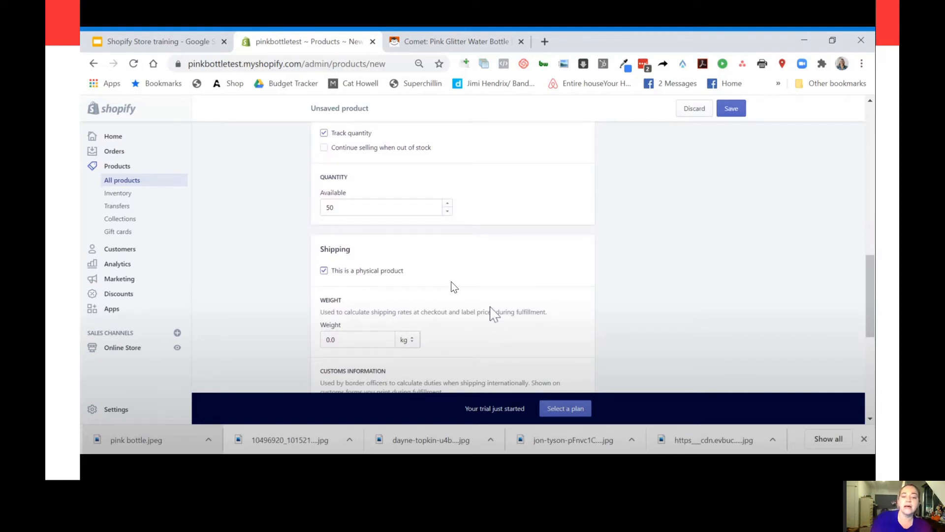
click(490, 307)
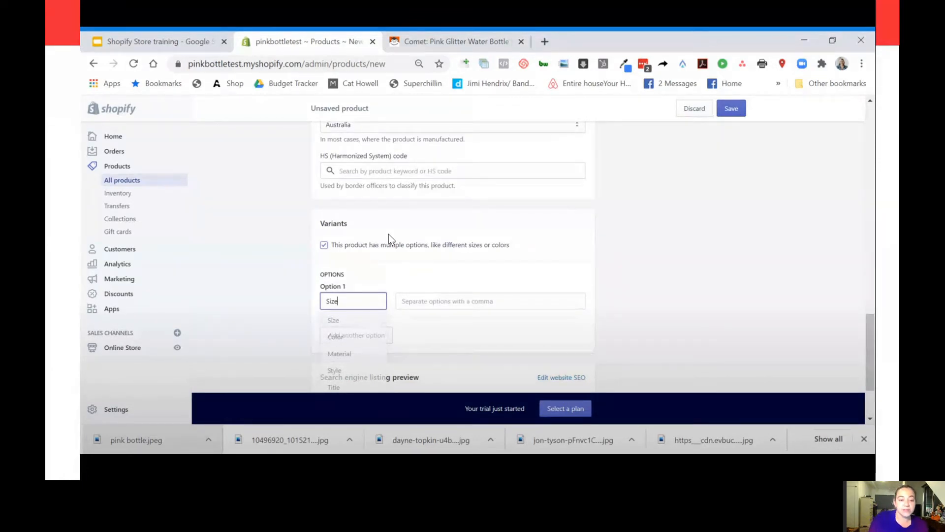
click(480, 239)
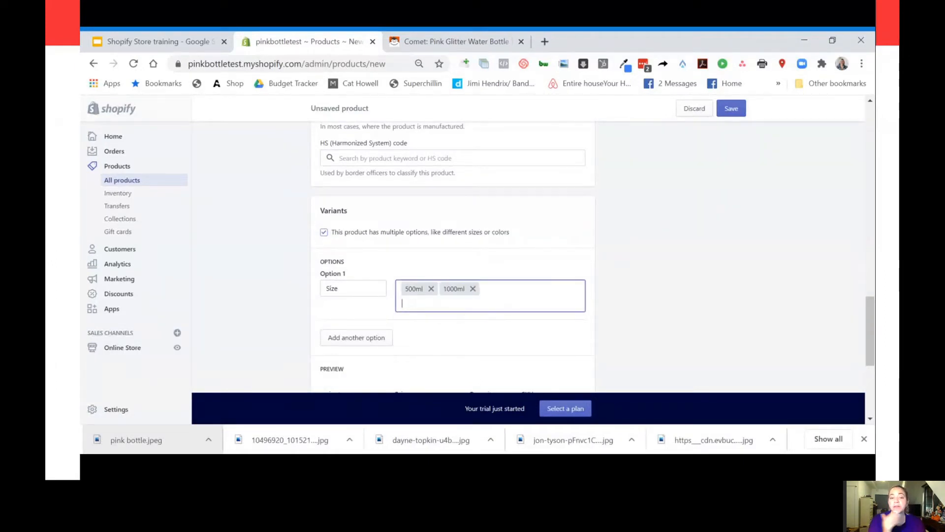
click(366, 339)
click(372, 348)
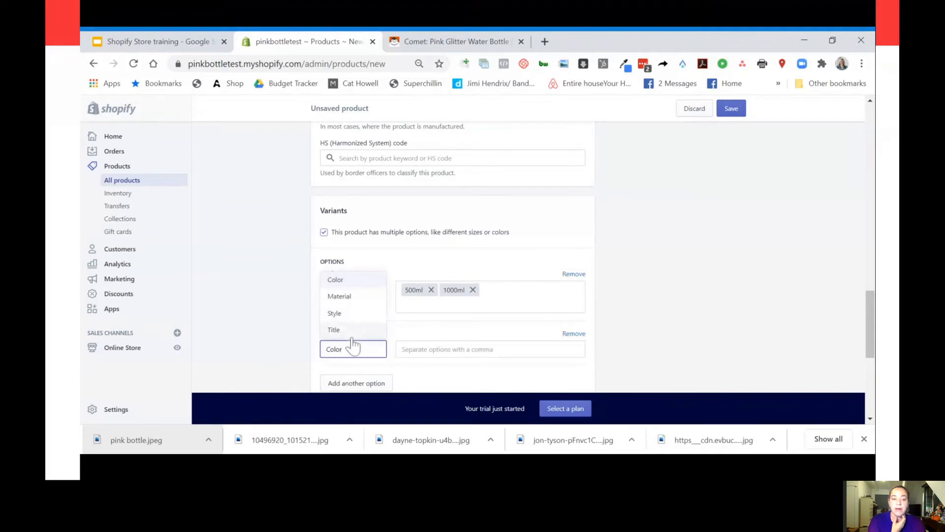
click(574, 335)
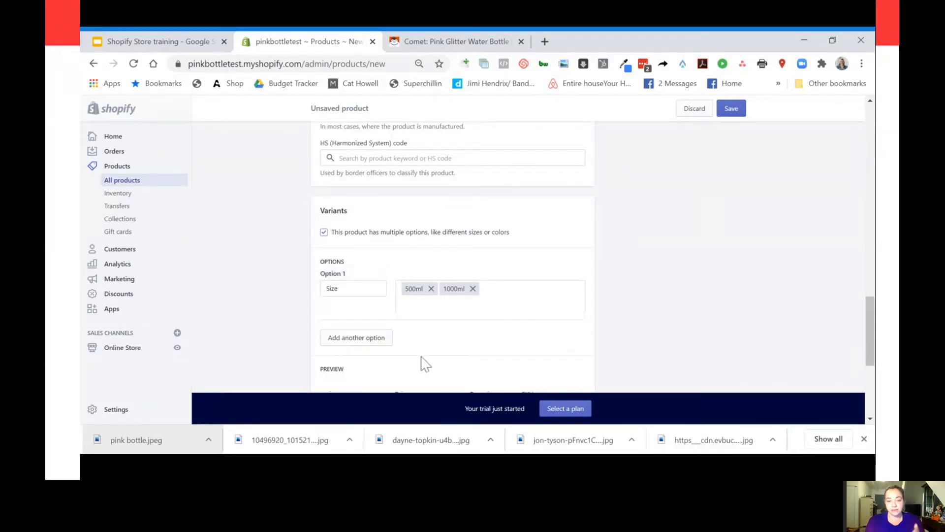
- Set the price of the 1000ml variant to $60.00 in the variant preview
scroll(423, 357, down, 3)
scroll(422, 351, down, 1)
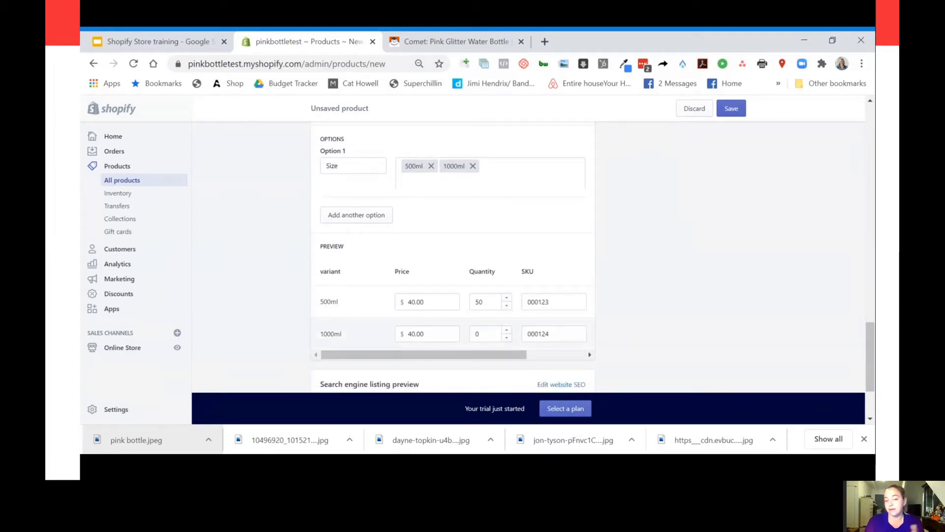
click(411, 334)
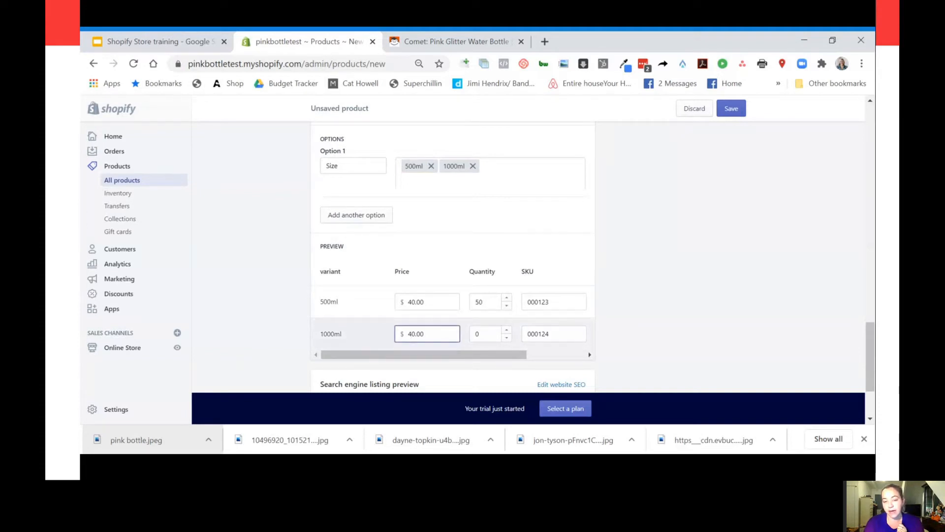
key(BackSpace)
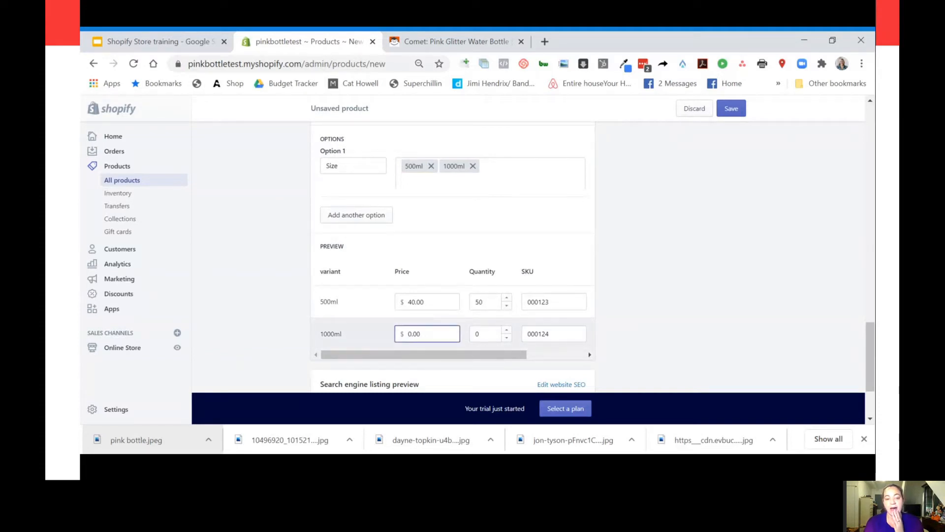
text(6)
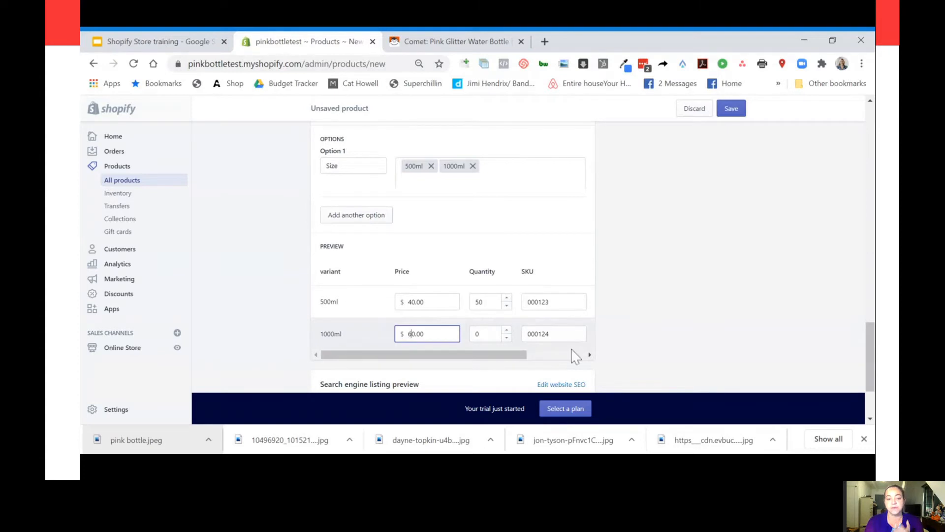
drag(512, 355, 422, 364)
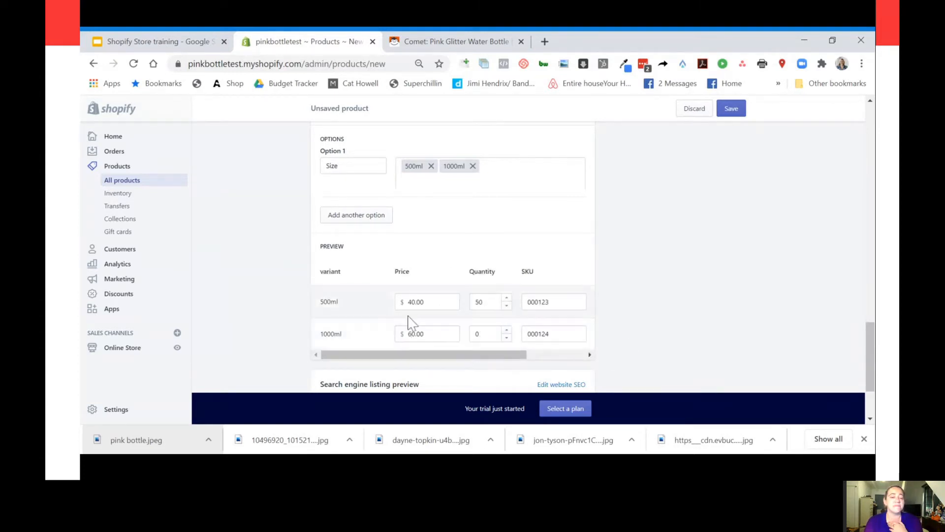
- Review the new product's form from the search engine listing preview back up to the title, description and organization settings
scroll(409, 323, down, 3)
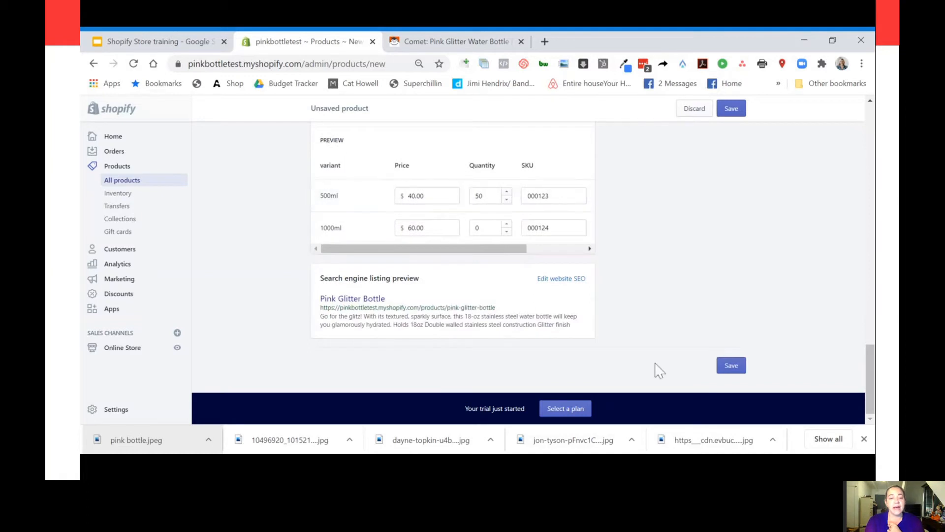
scroll(409, 297, up, 4)
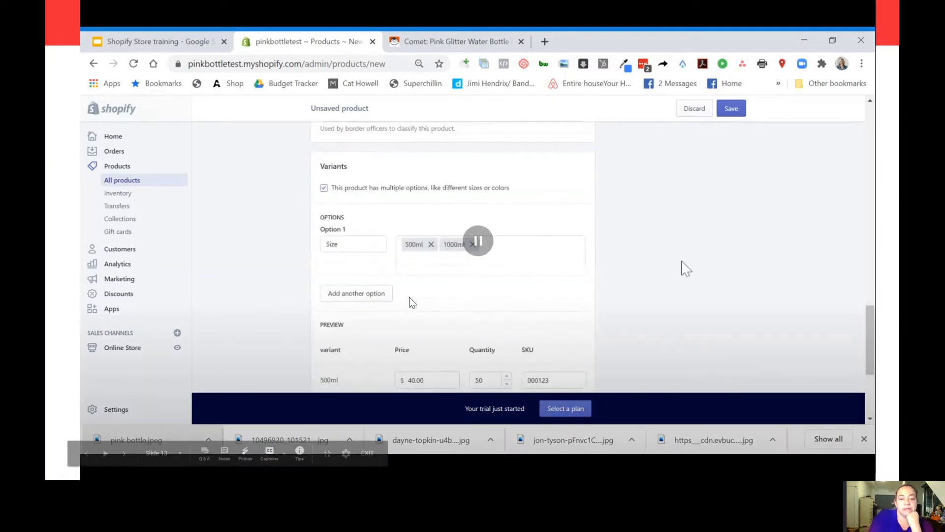
scroll(452, 307, up, 10)
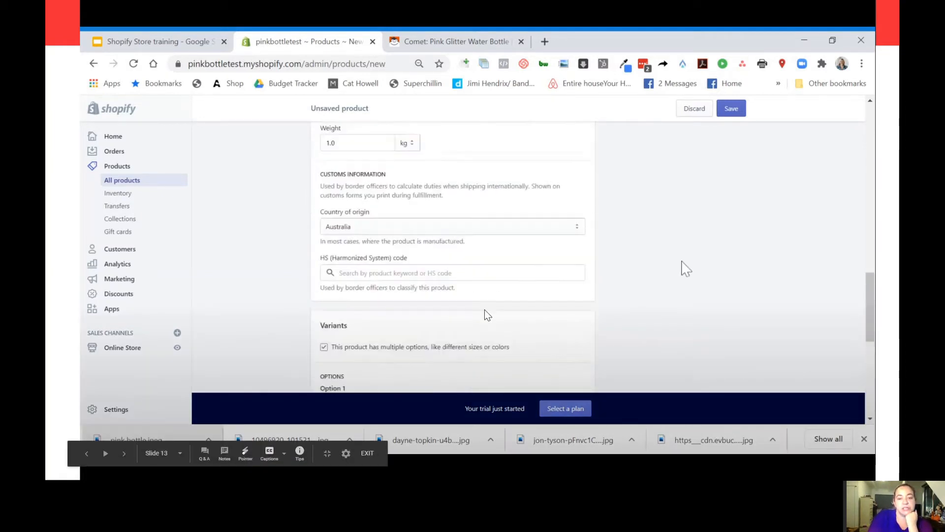
scroll(463, 199, up, 5)
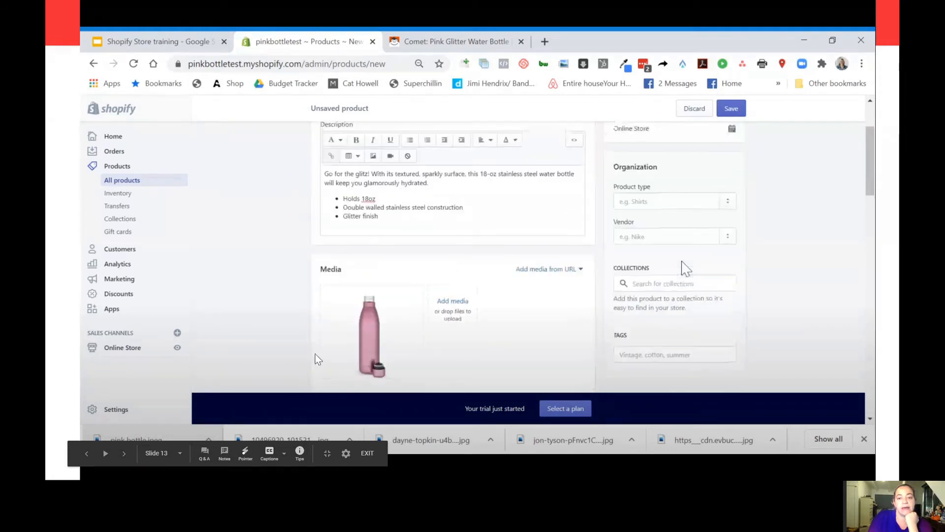
scroll(485, 250, down, 1)
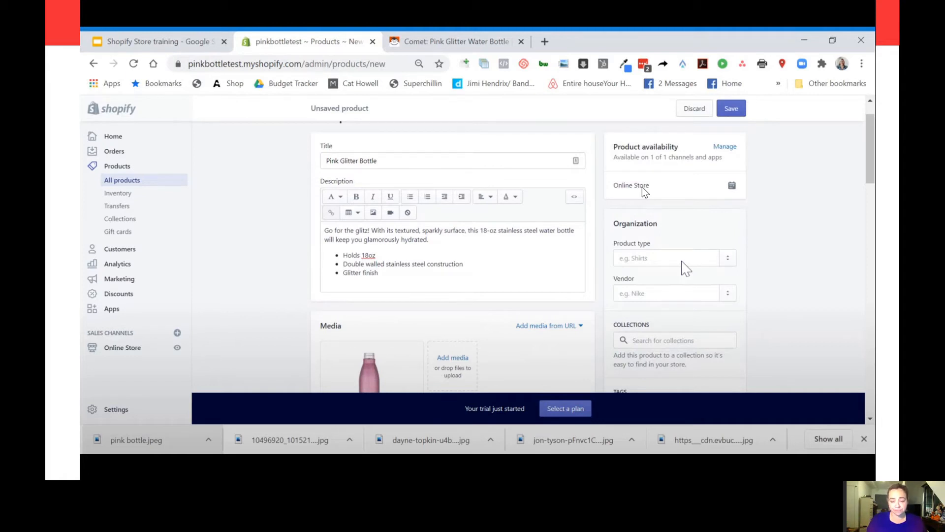
click(477, 281)
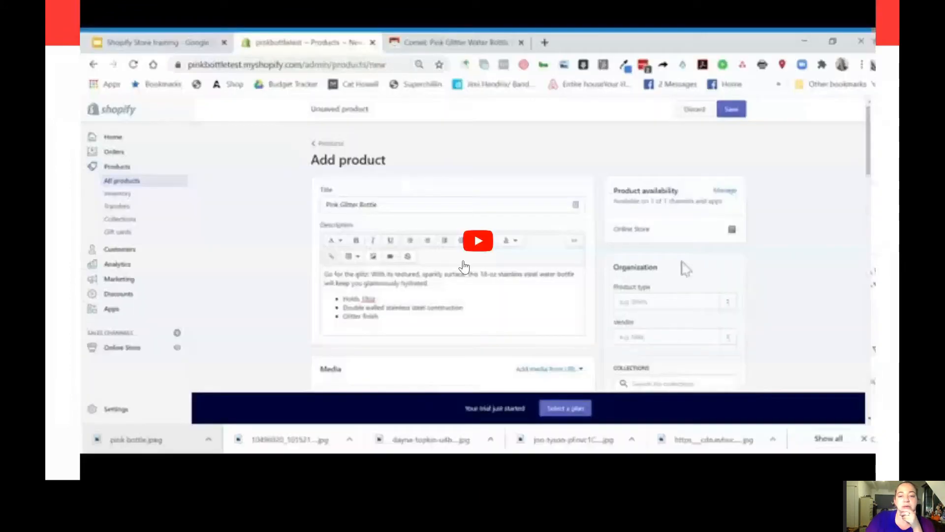
click(488, 248)
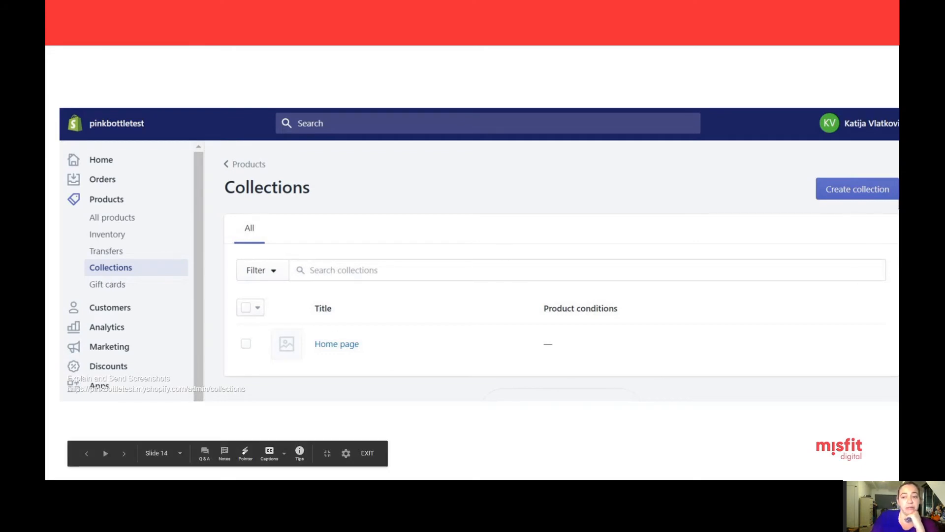
key(Right)
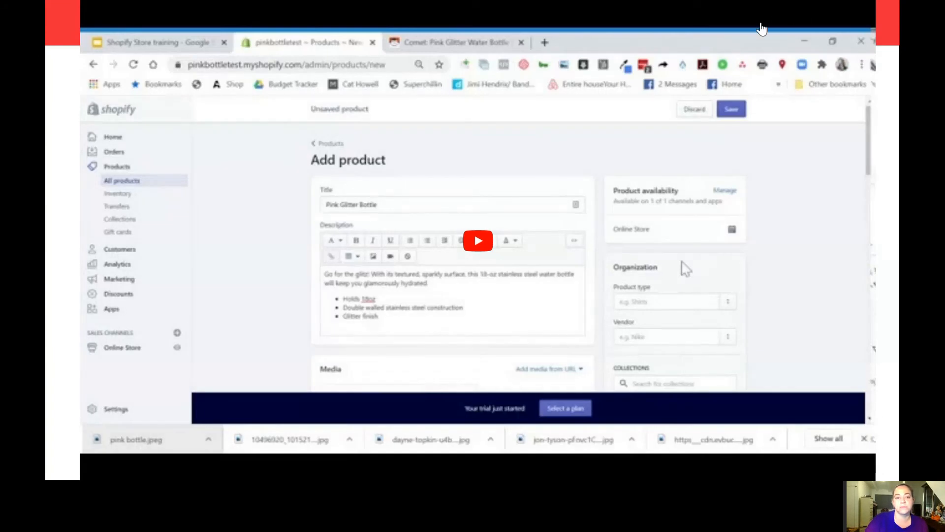
- Leave the slideshow and open the Pink Glitter Bottle product in the Shopify admin
key(Escape)
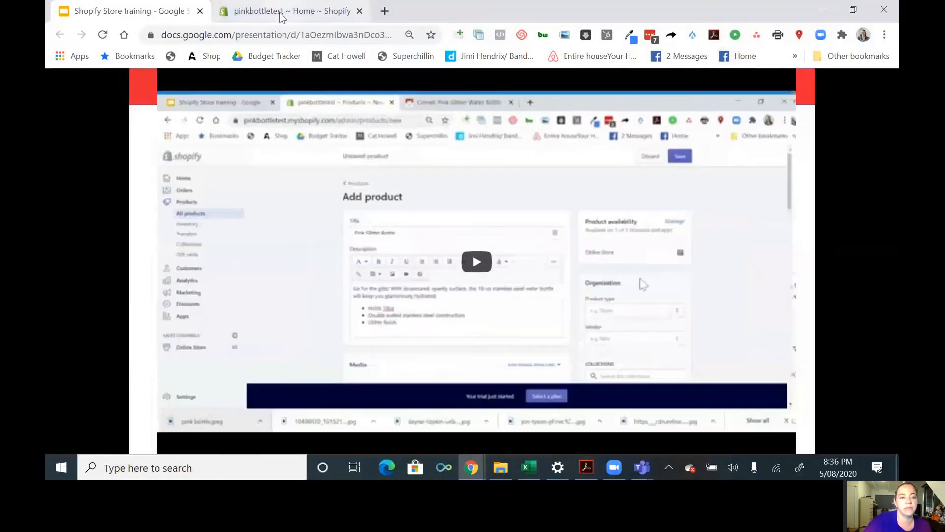
click(282, 14)
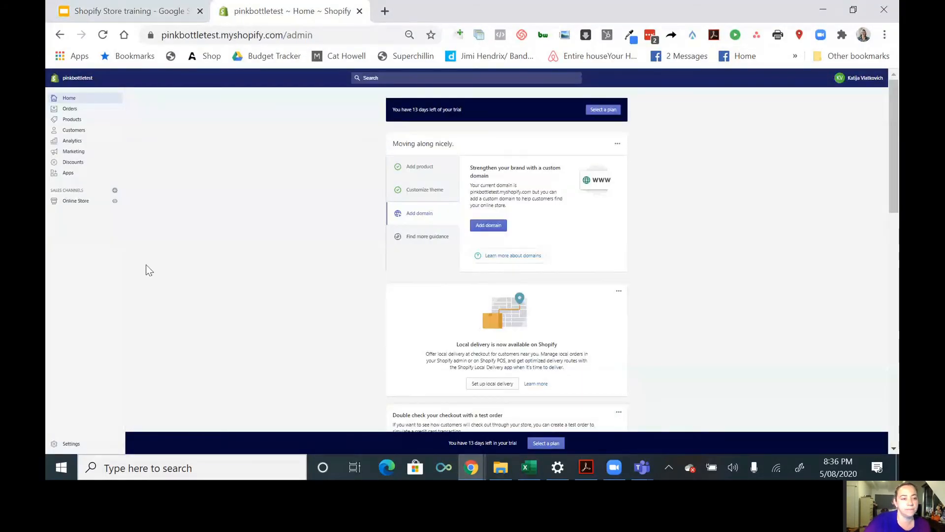
key(ctrl+plus)
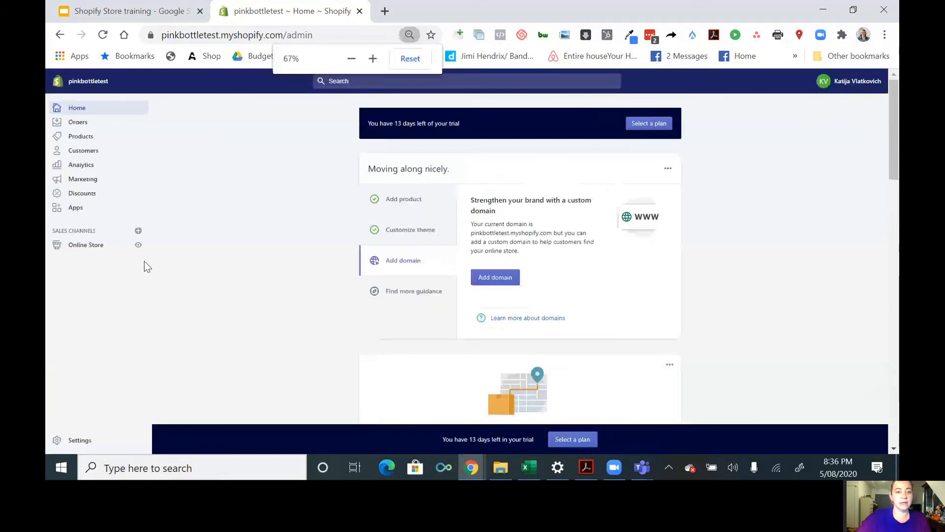
key(ctrl+plus)
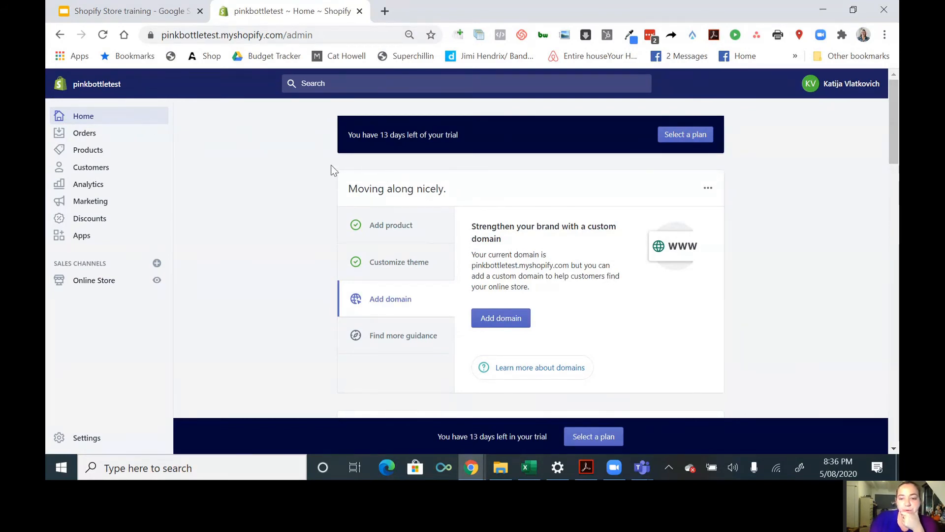
click(89, 155)
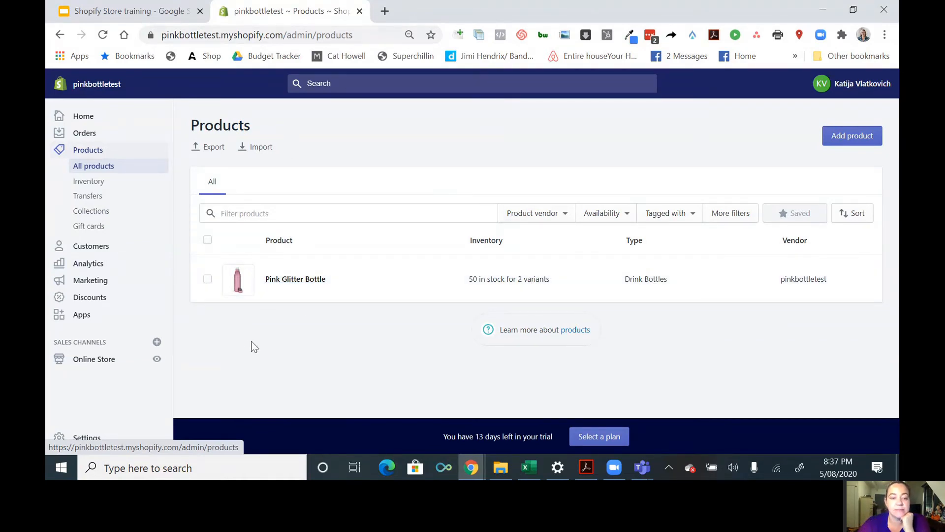
click(268, 279)
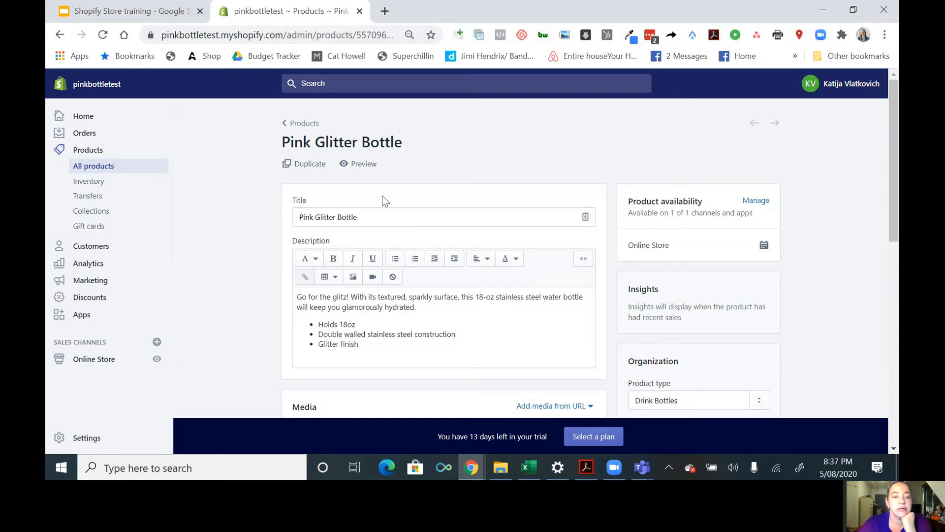
- Examine the product's organization details, collections, frequently used tags and size variants
scroll(464, 163, down, 3)
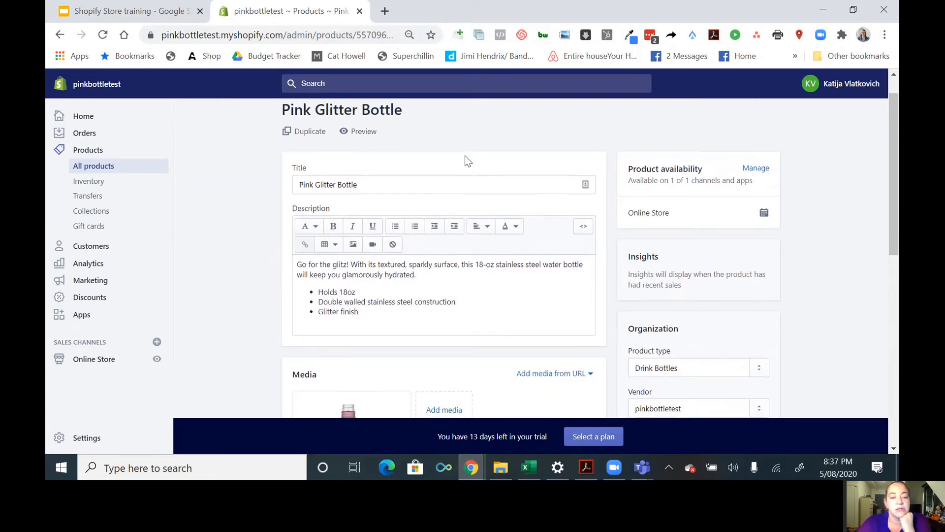
scroll(467, 150, down, 3)
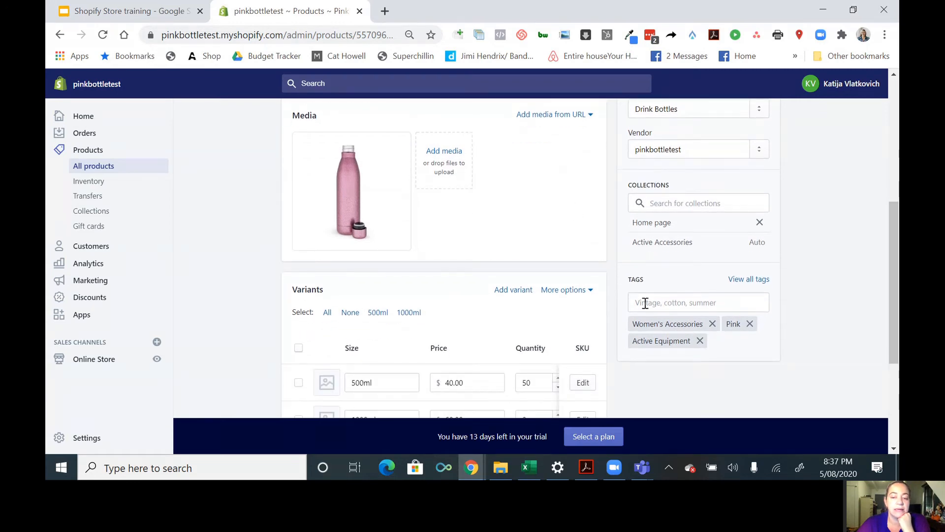
click(652, 302)
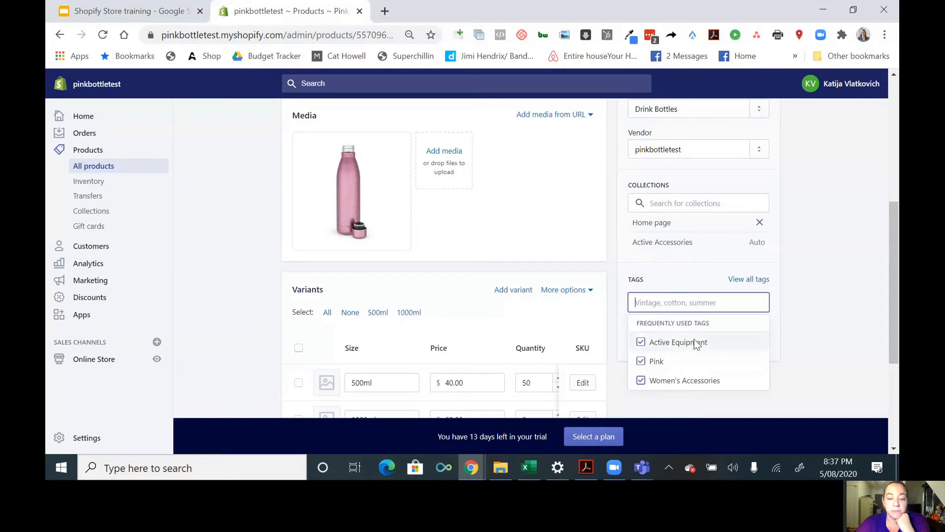
scroll(710, 348, down, 1)
scroll(711, 347, up, 1)
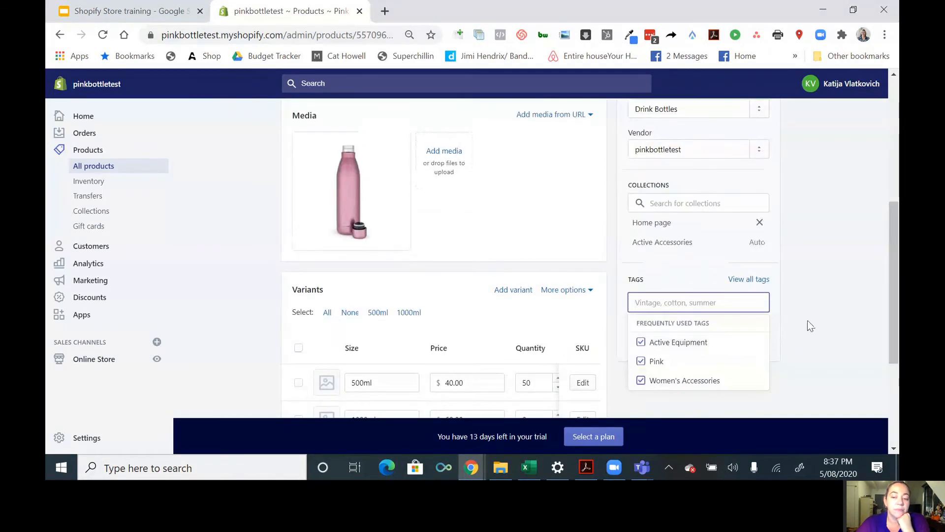
click(813, 320)
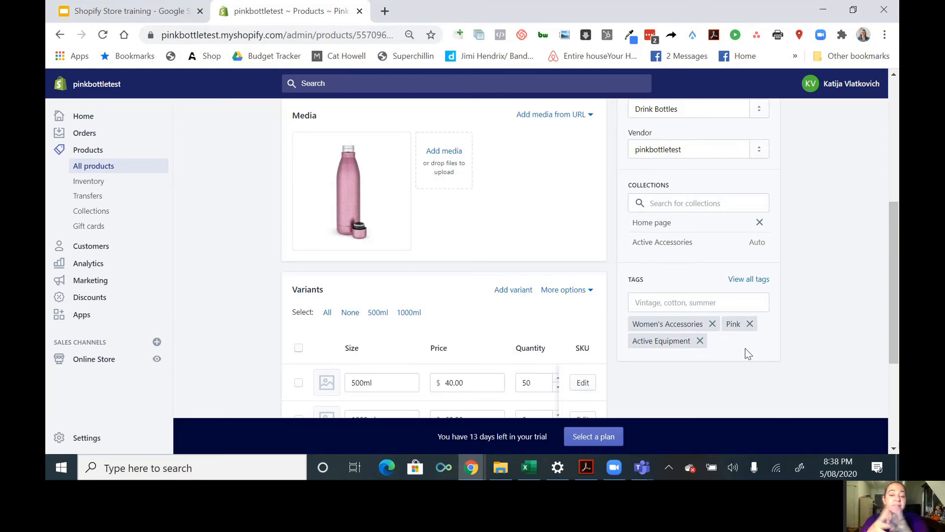
scroll(748, 354, up, 5)
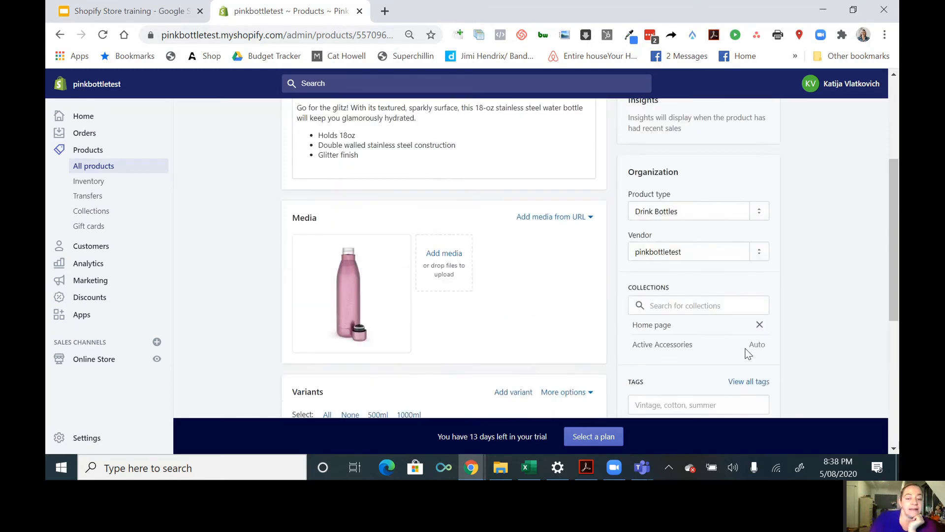
scroll(749, 352, down, 4)
scroll(746, 345, down, 5)
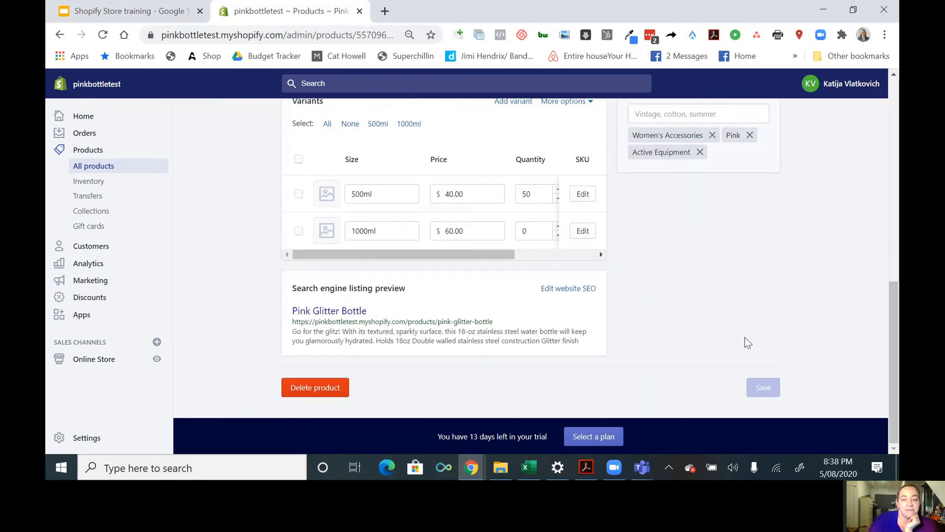
- Add a new tag named water bottles to the Pink Glitter Bottle product
click(722, 111)
scroll(659, 279, up, 2)
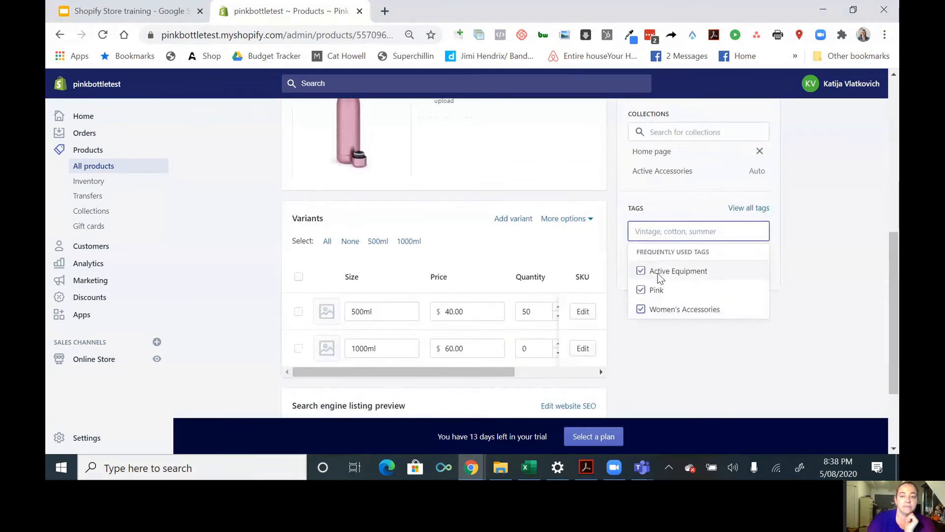
double_click(659, 272)
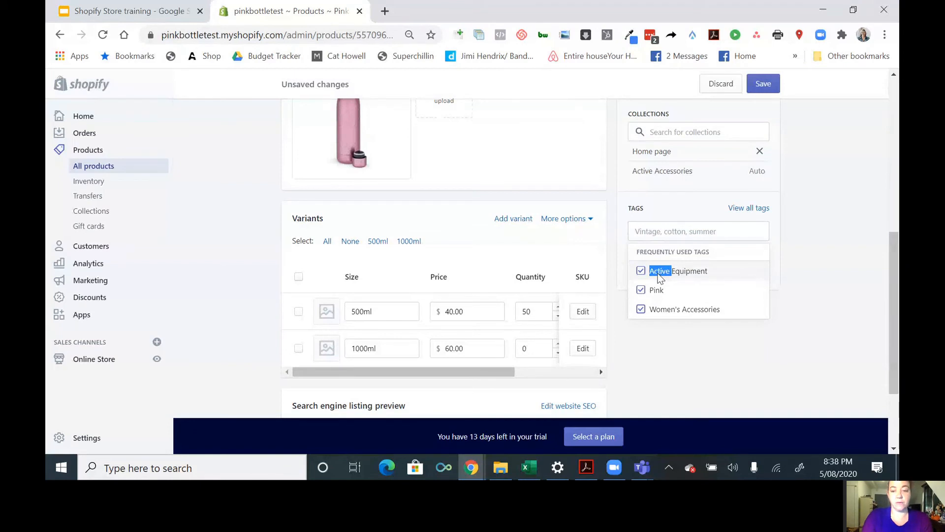
click(669, 231)
text(water )
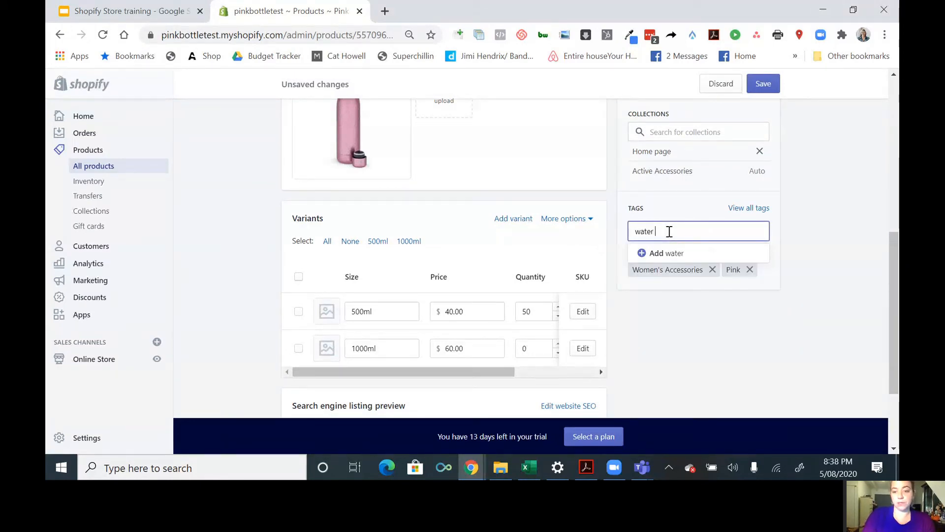
text(bottles)
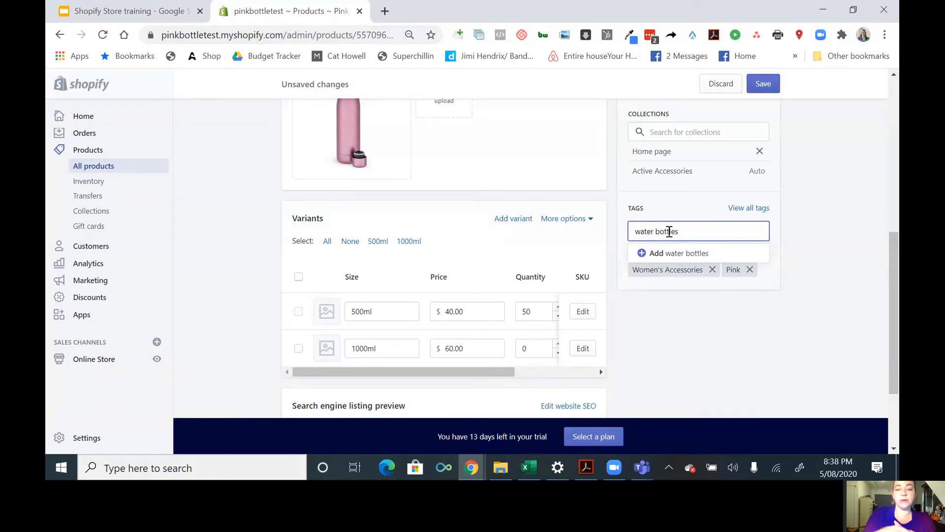
click(659, 256)
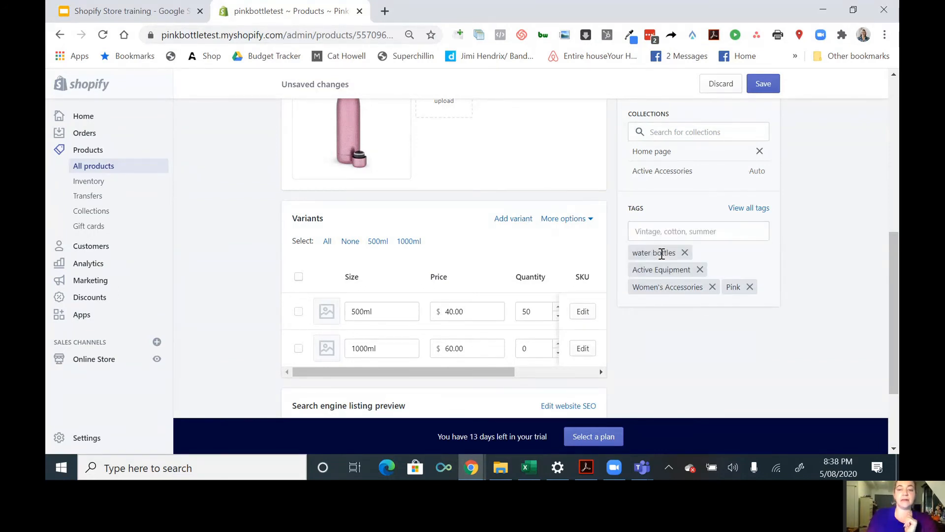
- Check the frequently used tags and save the changes to the product
click(657, 238)
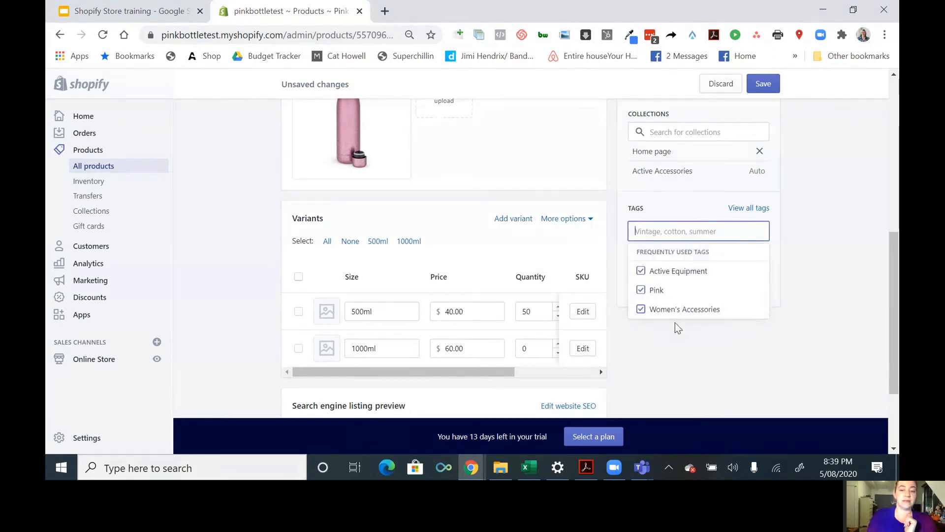
scroll(674, 301, down, 2)
scroll(673, 293, up, 2)
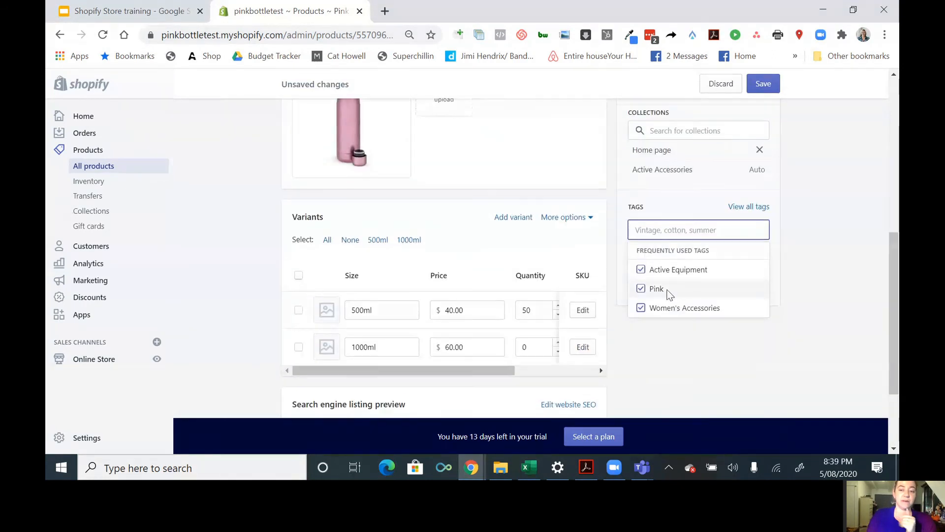
click(664, 351)
scroll(681, 339, down, 3)
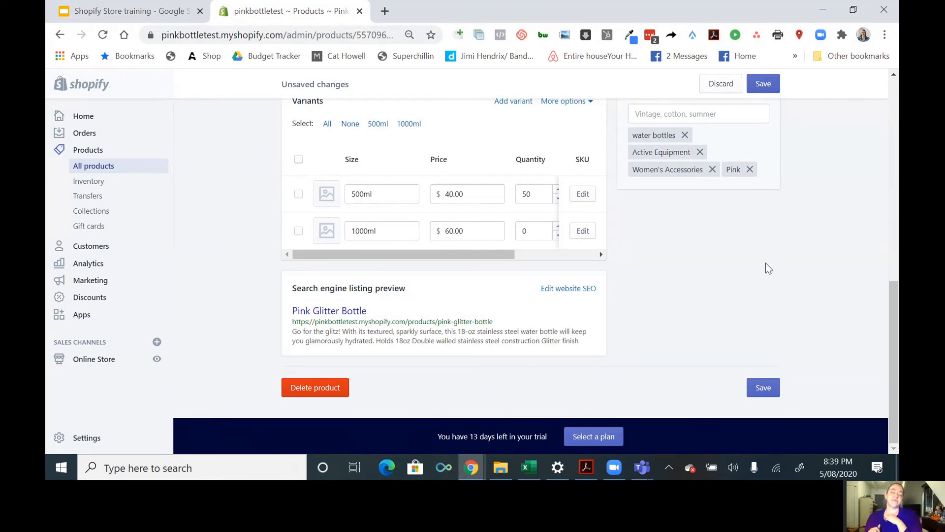
click(761, 394)
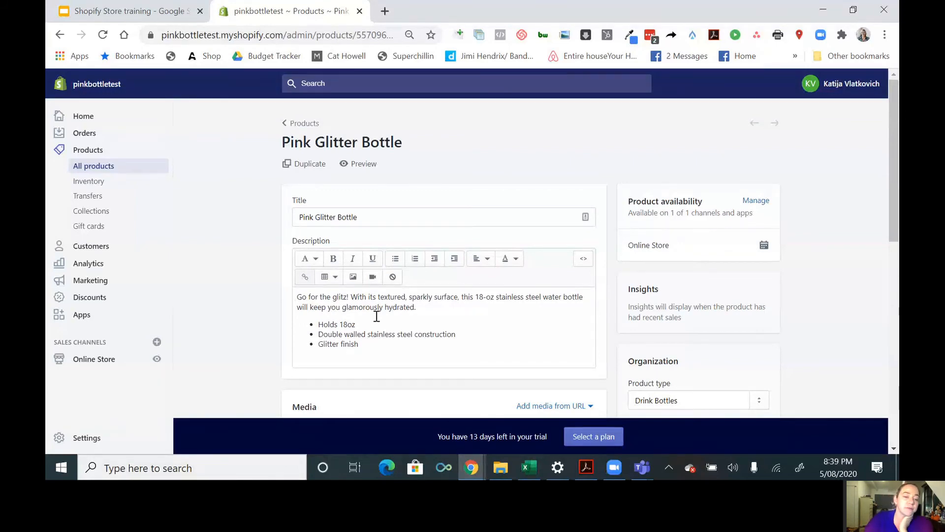
- Duplicate the Pink Glitter Bottle product as Blue Glitter Bottle, hidden on all channels and without images, SKUs or inventory quantities
click(316, 166)
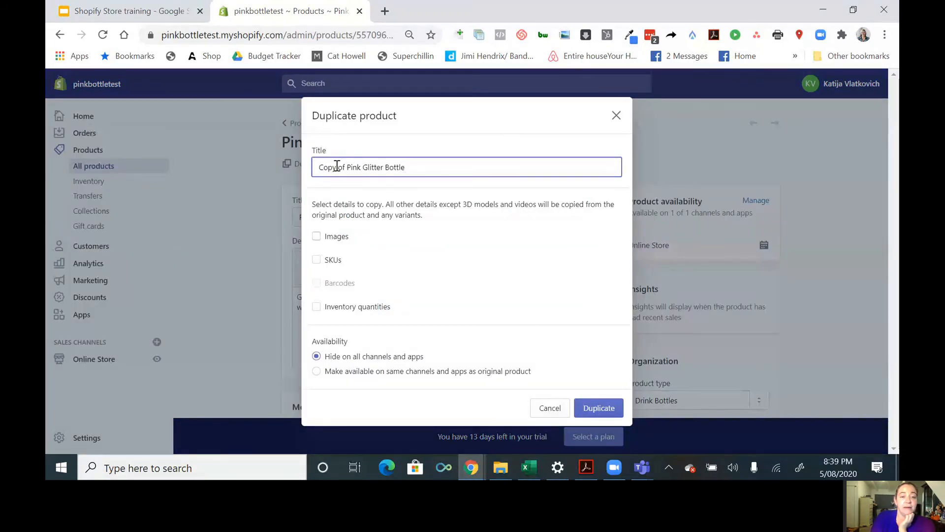
drag(362, 167, 247, 173)
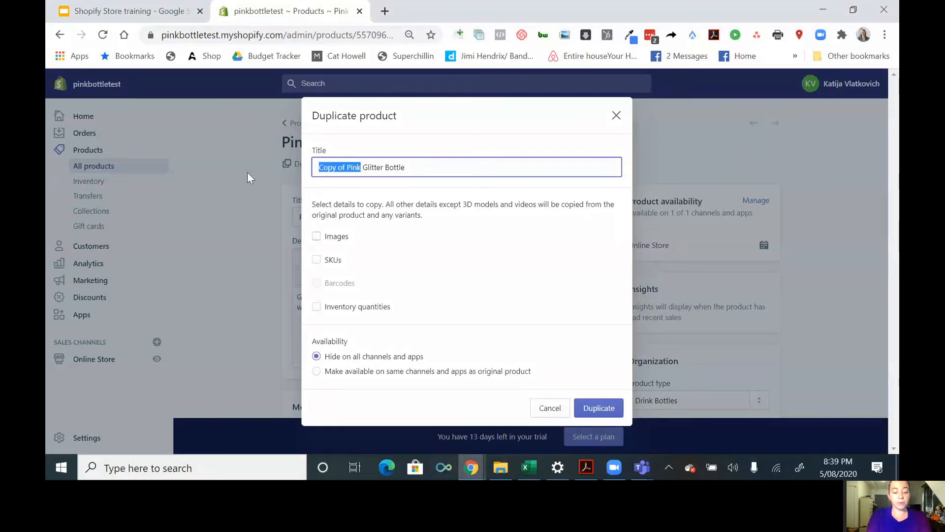
text(Blue)
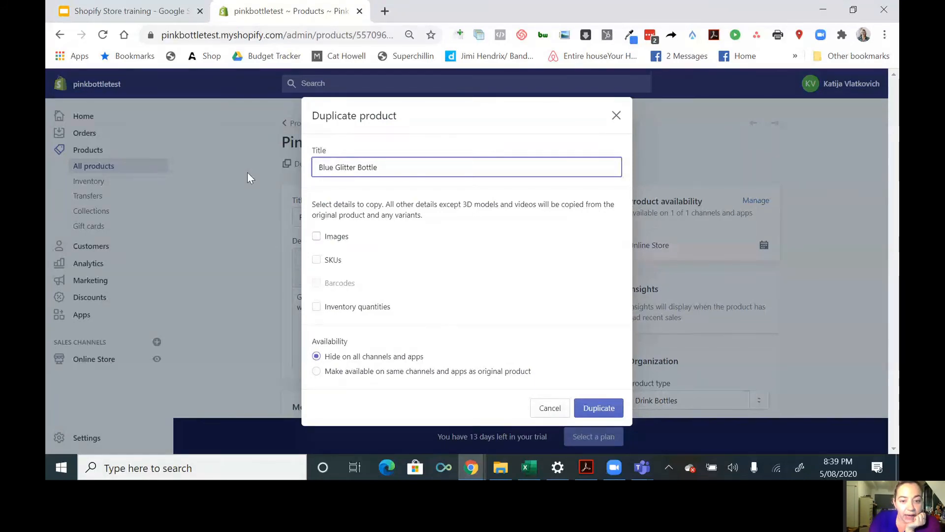
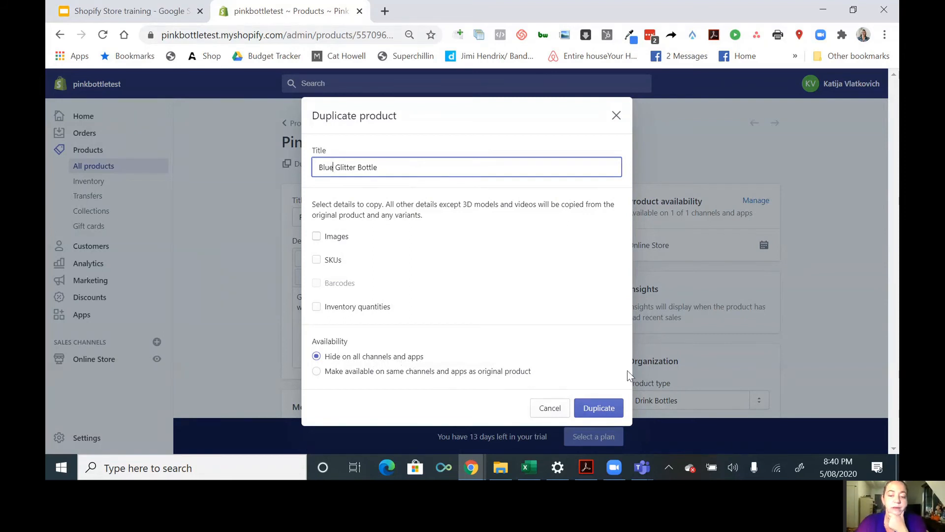
click(601, 414)
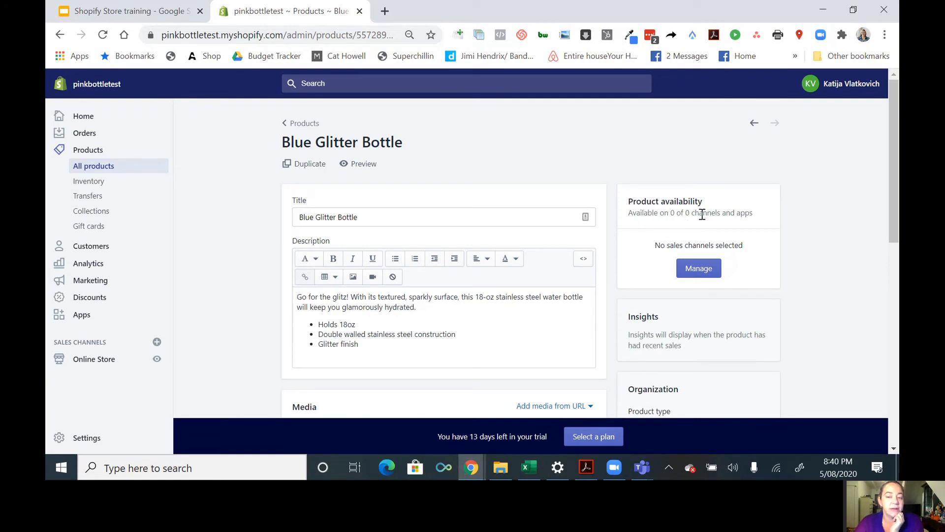
- Make the Blue Glitter Bottle available on the Online Store sales channel and save the product
click(695, 276)
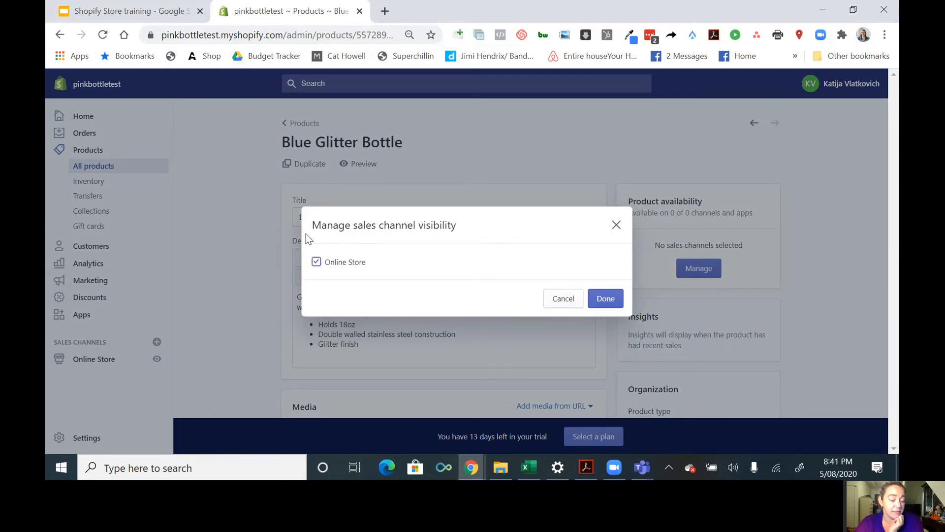
click(314, 264)
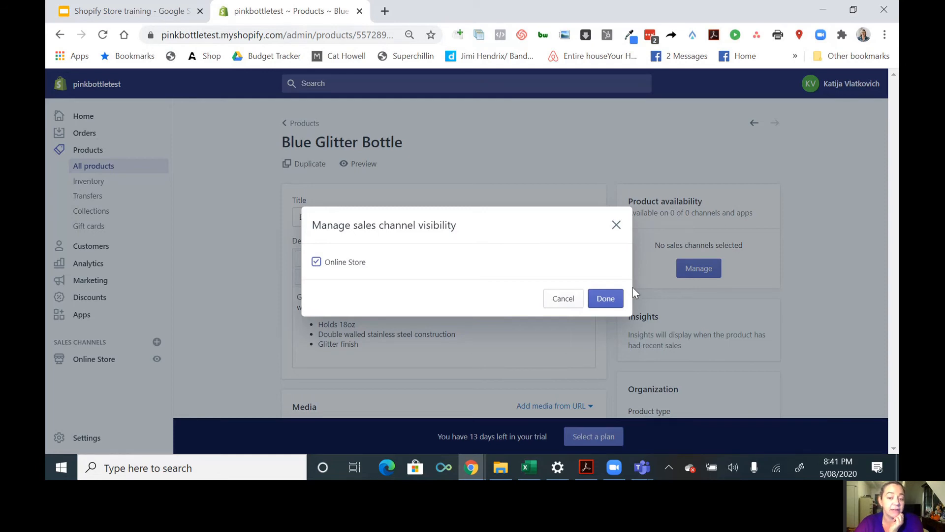
click(605, 299)
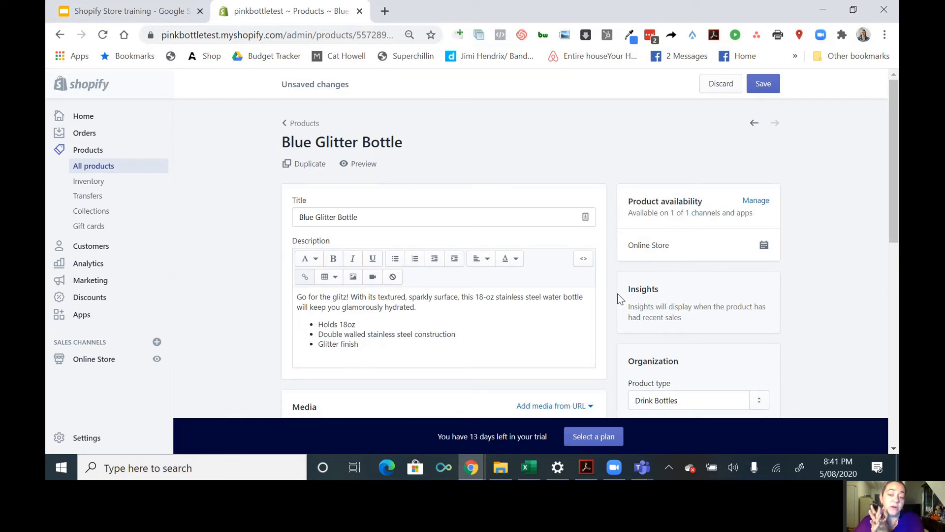
click(89, 185)
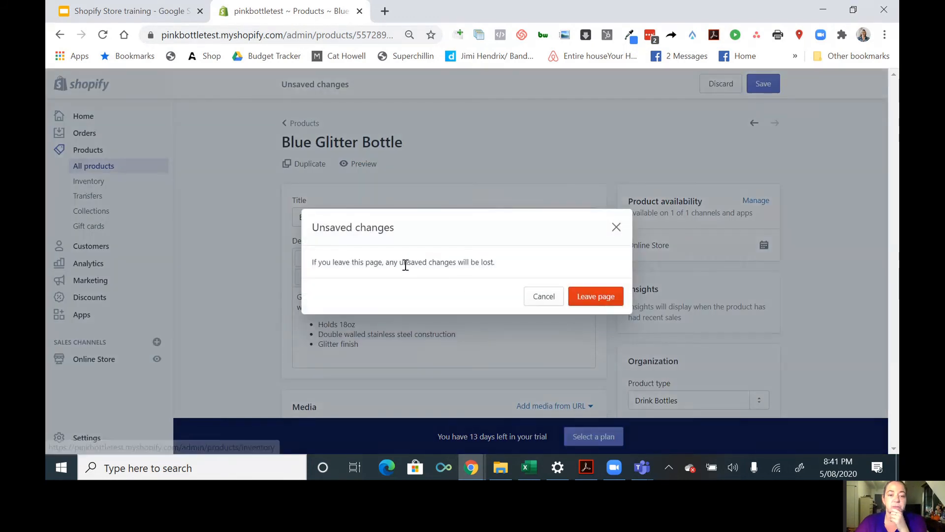
click(545, 296)
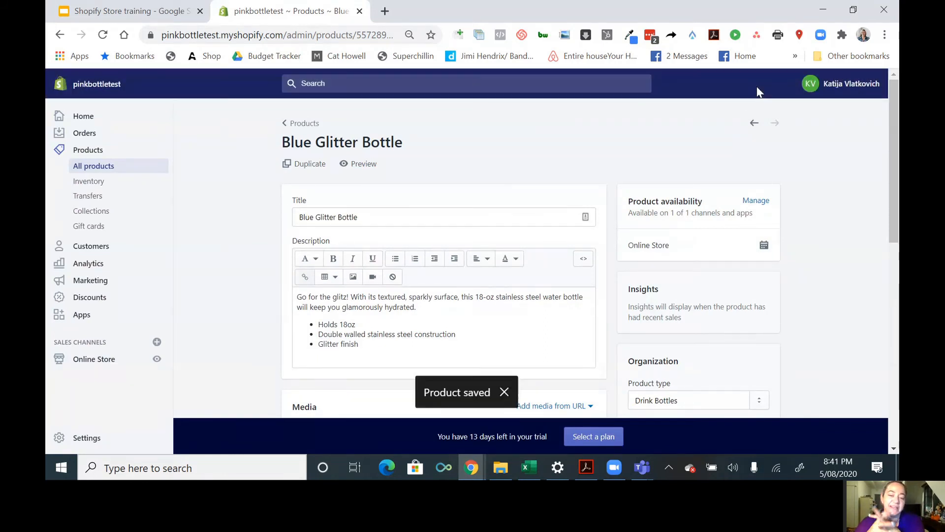
- Review the inventory list of the bottle variants and open the analytics overview dashboard
click(95, 184)
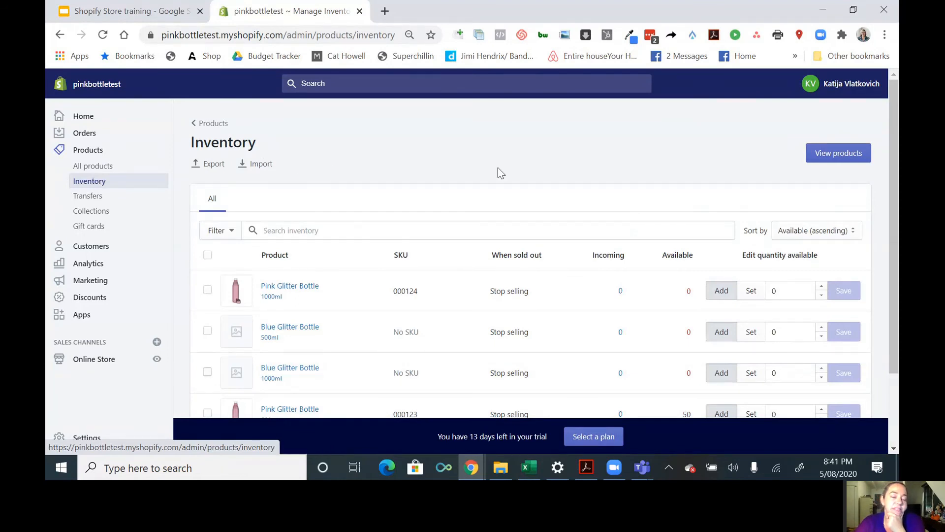
scroll(546, 188, down, 1)
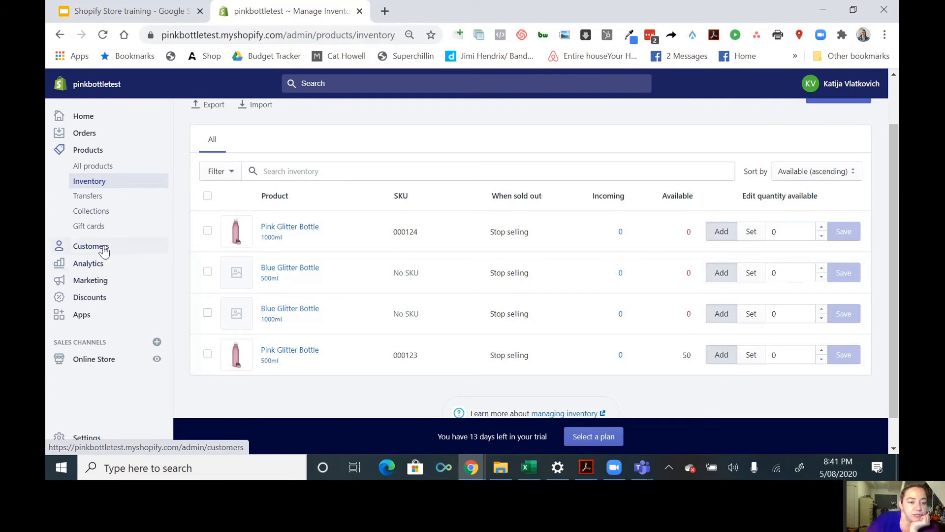
click(105, 270)
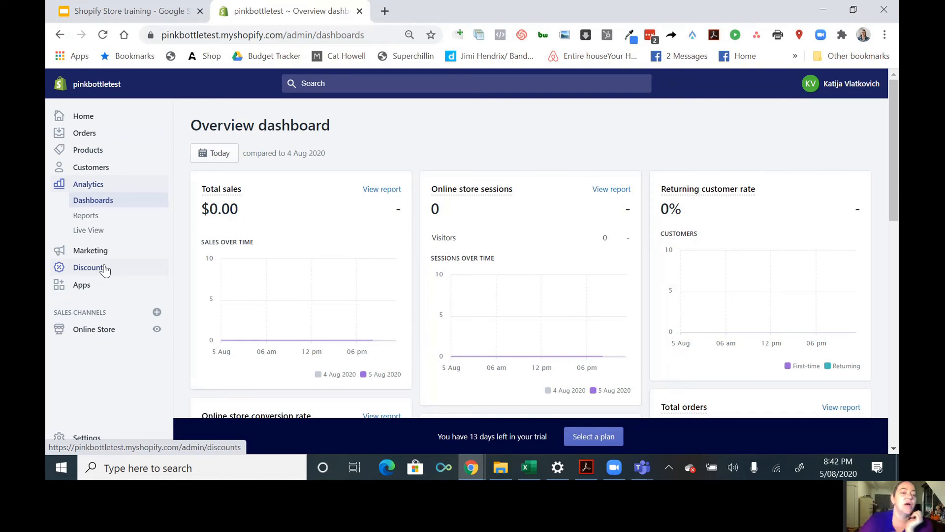
scroll(242, 260, down, 1)
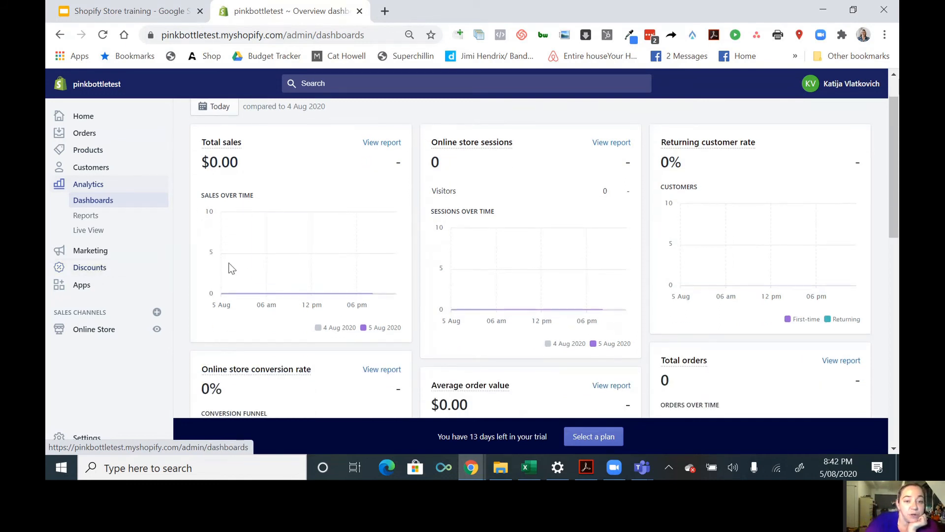
scroll(276, 232, up, 1)
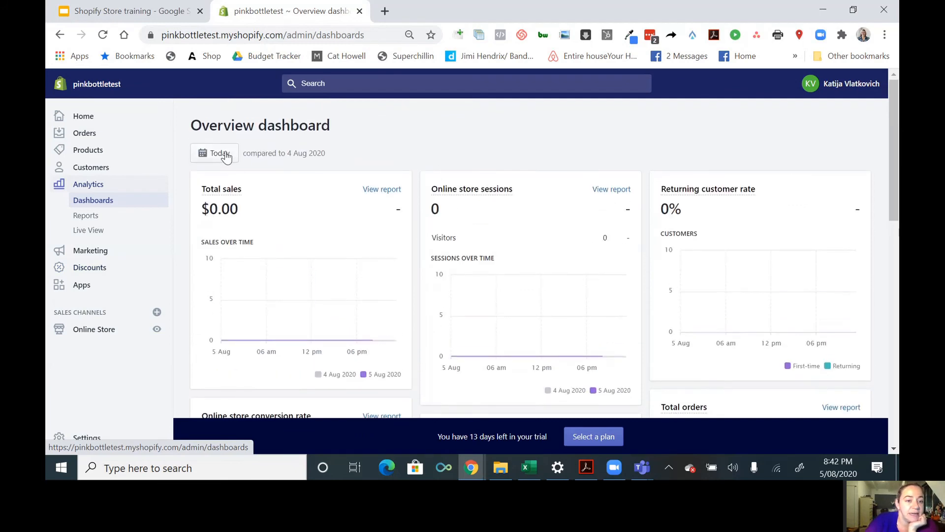
- Try the Last 7 days date range on the overview dashboard
click(226, 156)
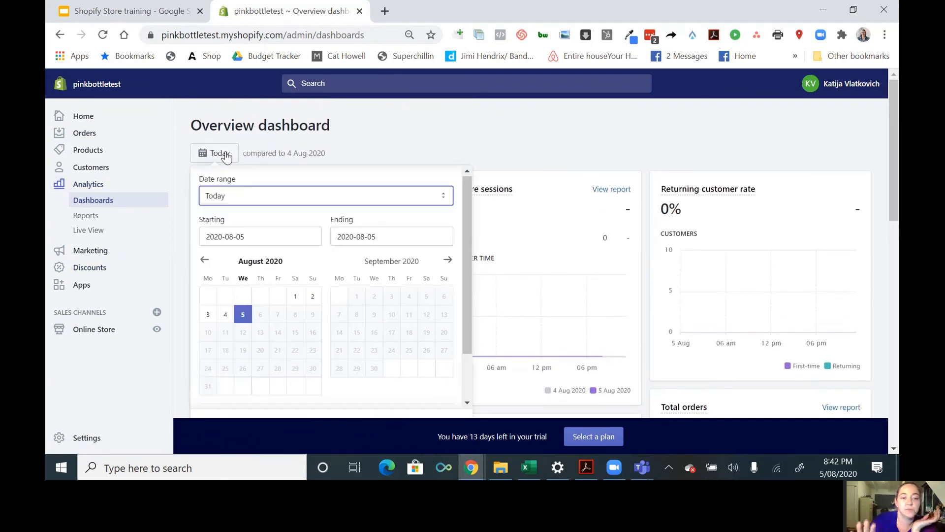
click(273, 194)
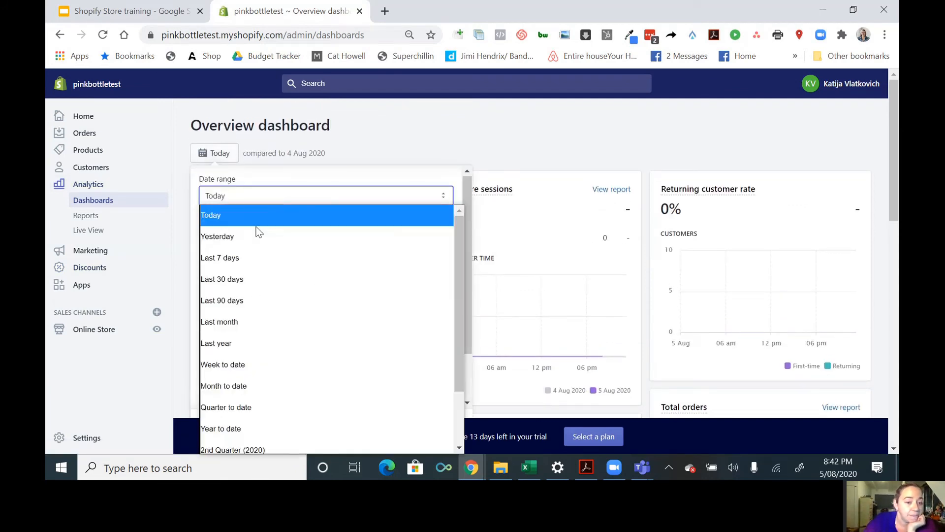
click(228, 257)
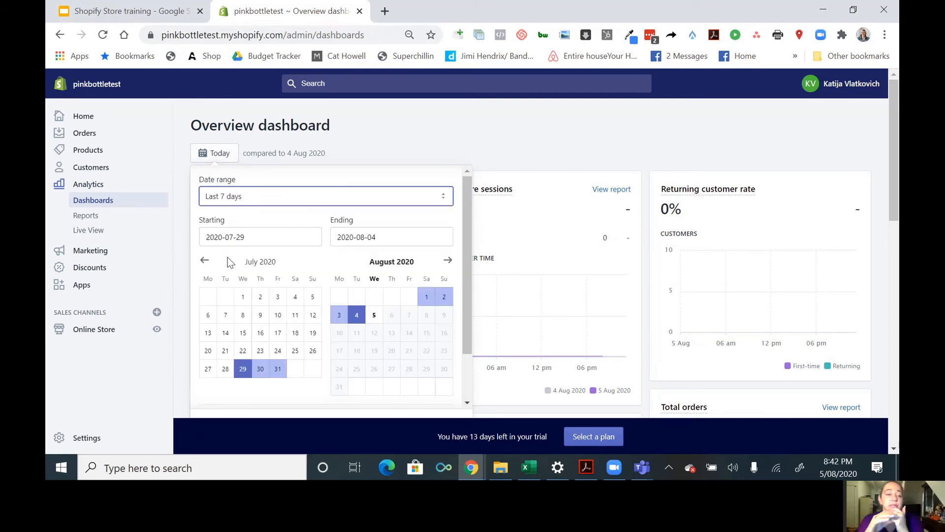
scroll(409, 266, down, 2)
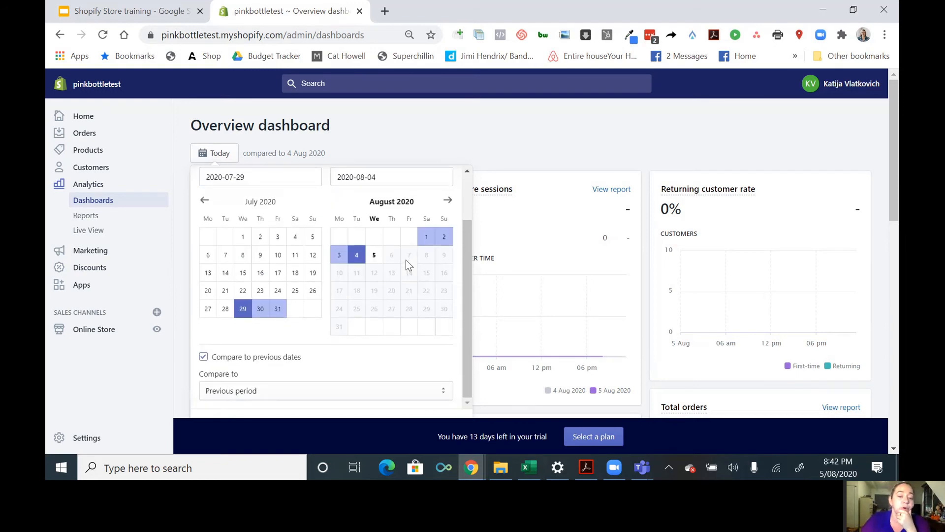
scroll(392, 339, down, 5)
scroll(392, 338, up, 5)
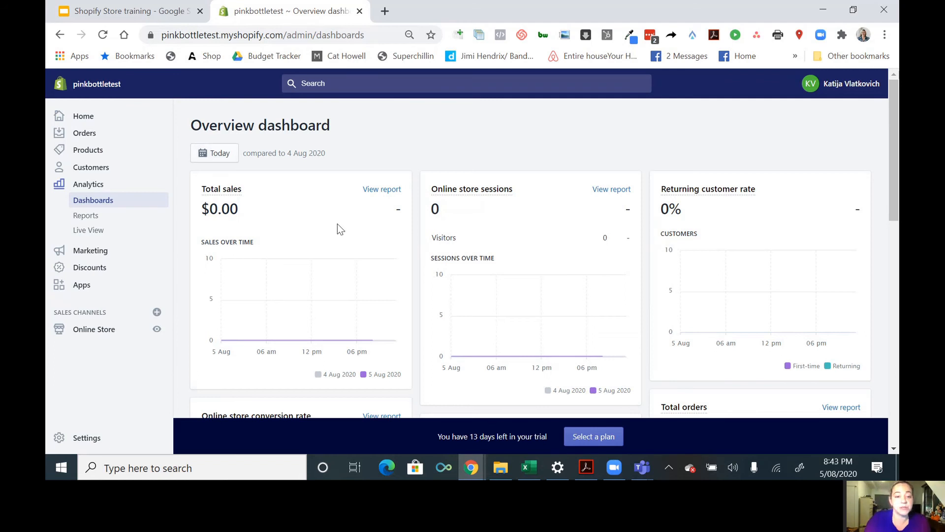
- Examine the overview dashboard's sales, sessions, conversion, order, traffic source and marketing reports
scroll(340, 224, down, 1)
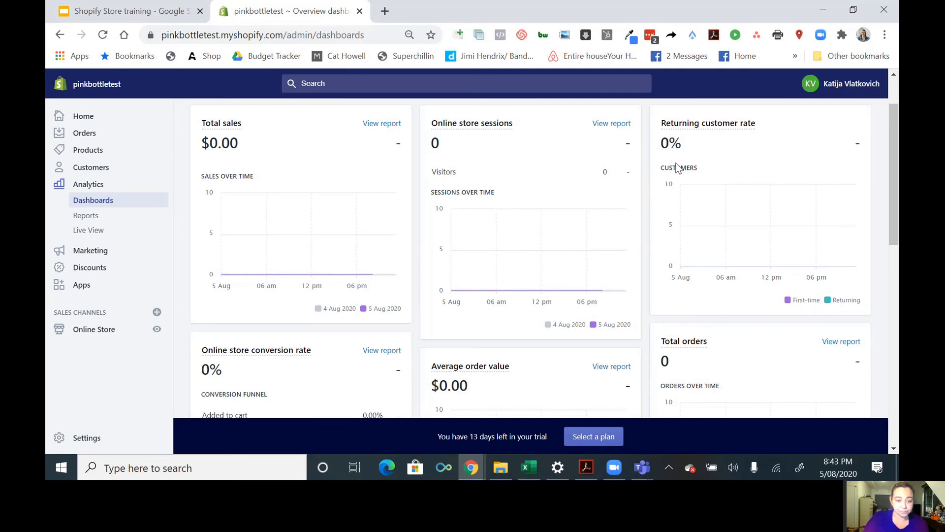
scroll(323, 355, down, 3)
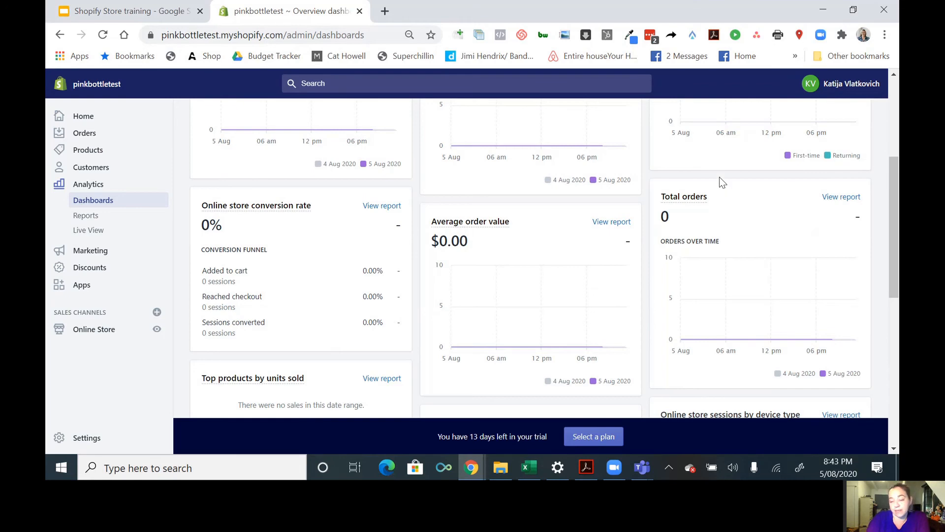
scroll(715, 173, down, 3)
scroll(711, 172, down, 2)
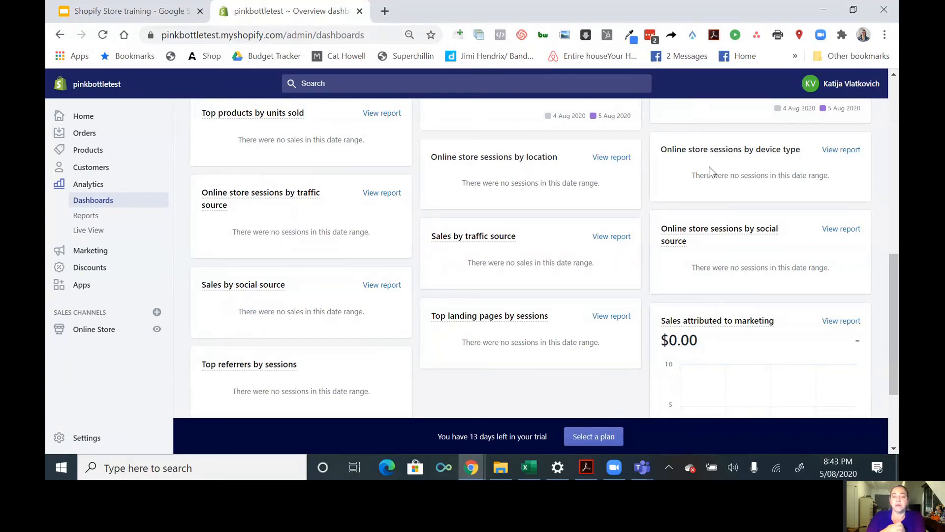
mouse_move(307, 210)
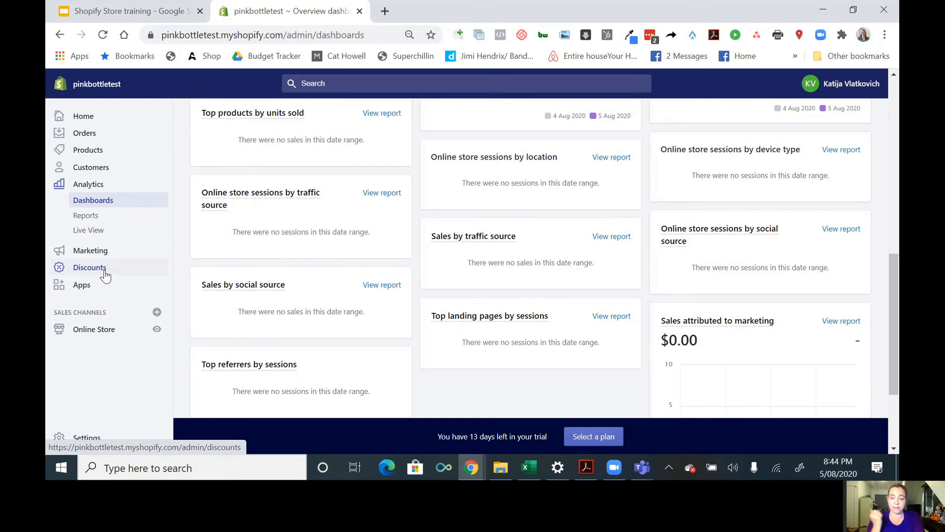
- Examine the online store's current theme, the actions available for the Debut theme, and the free and paid theme options
click(108, 336)
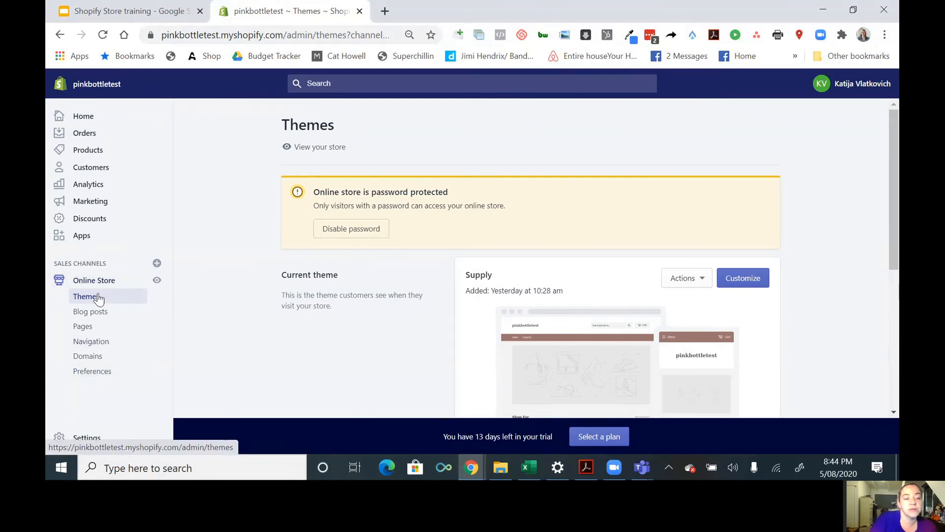
scroll(366, 285, down, 3)
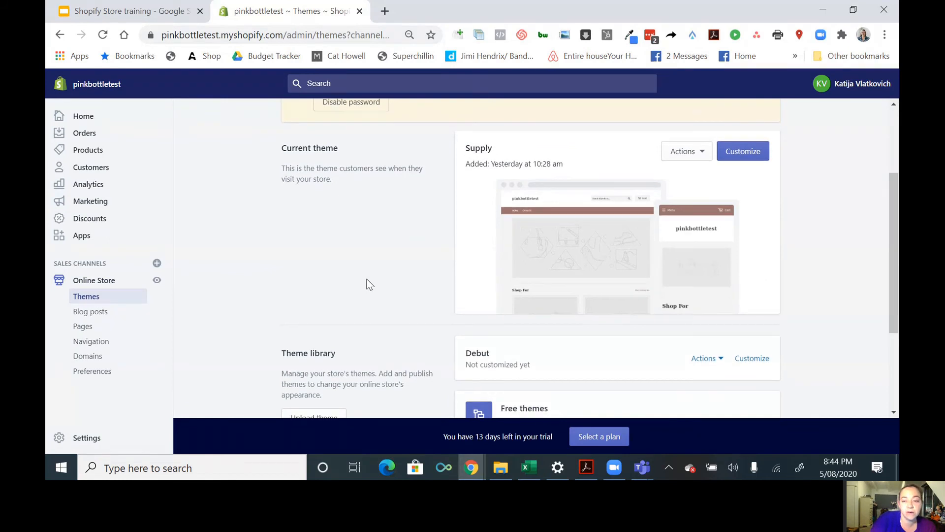
scroll(369, 285, up, 3)
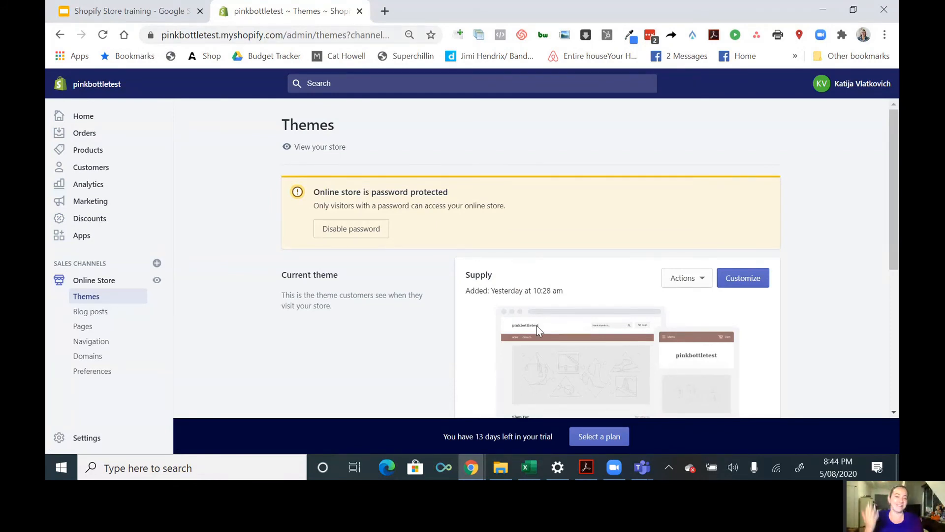
scroll(537, 326, down, 2)
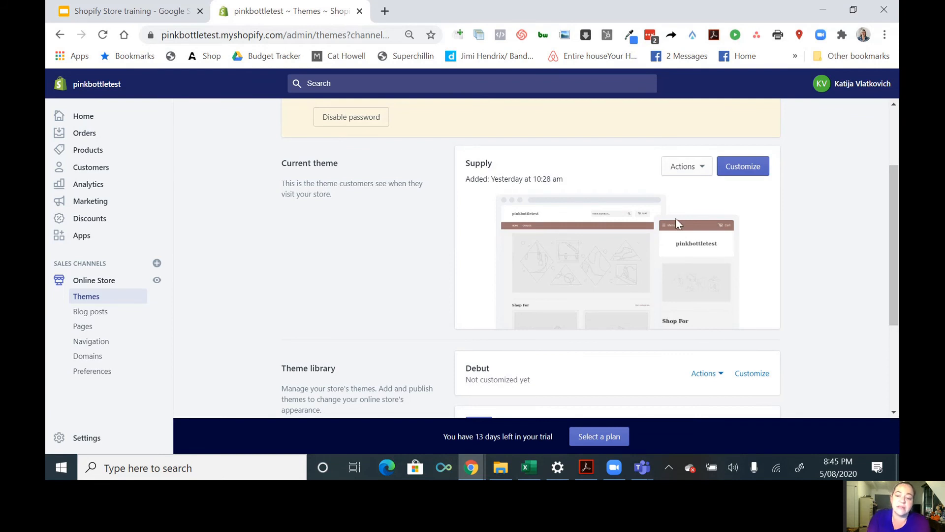
click(712, 376)
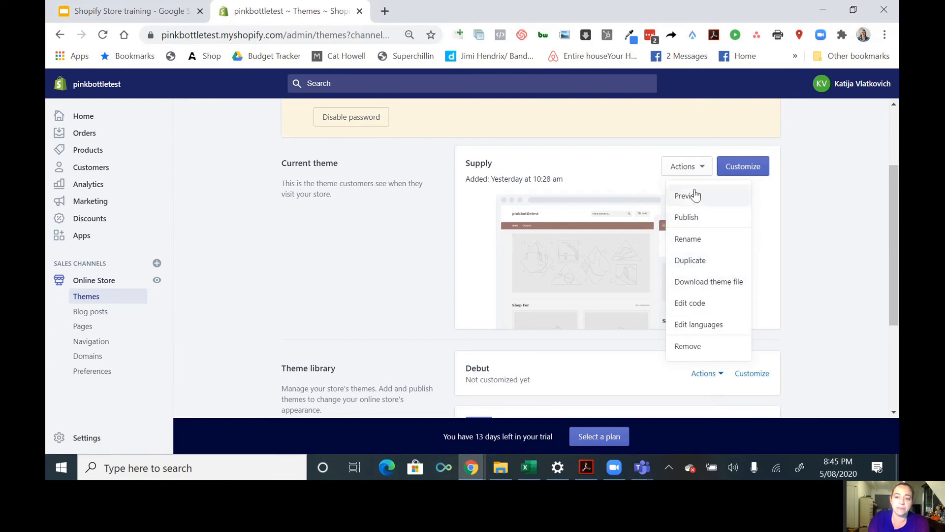
click(787, 268)
scroll(787, 258, down, 1)
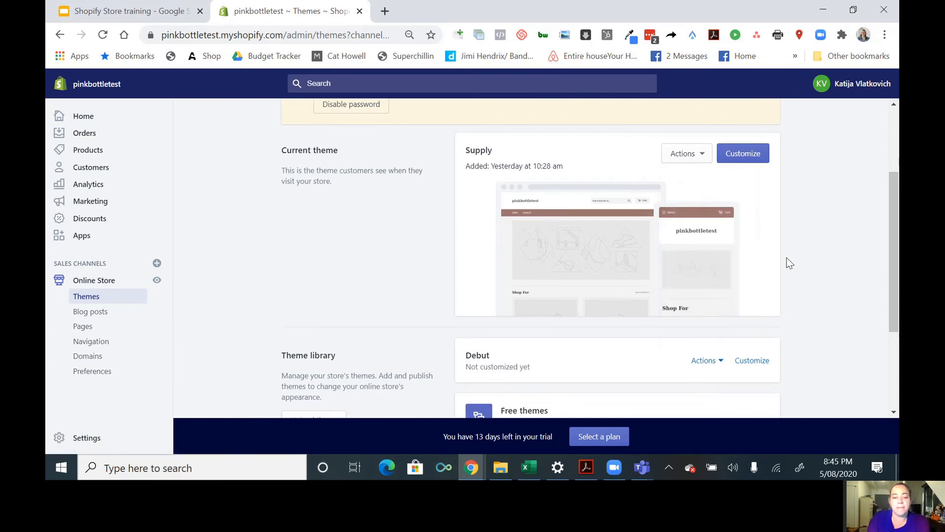
scroll(787, 262, down, 3)
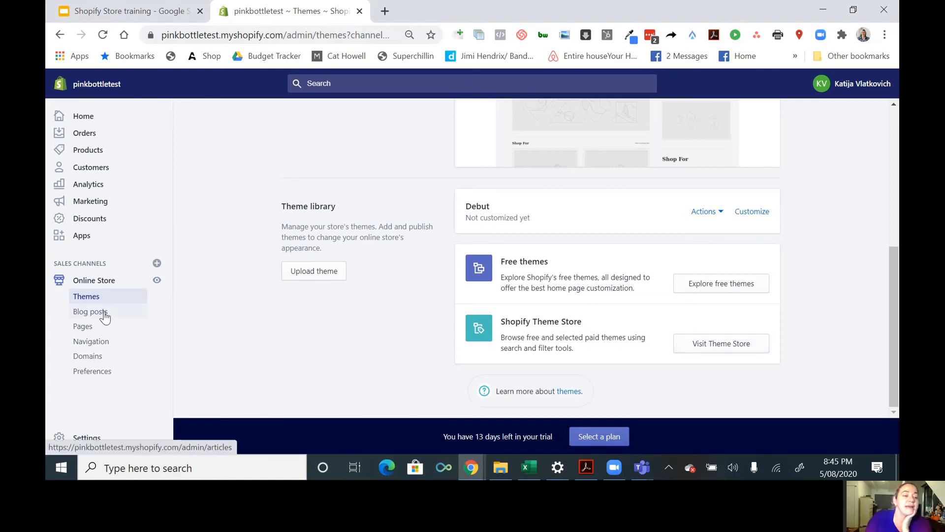
- Set the homepage title to Pink Bottle Store in the online store preferences
click(100, 377)
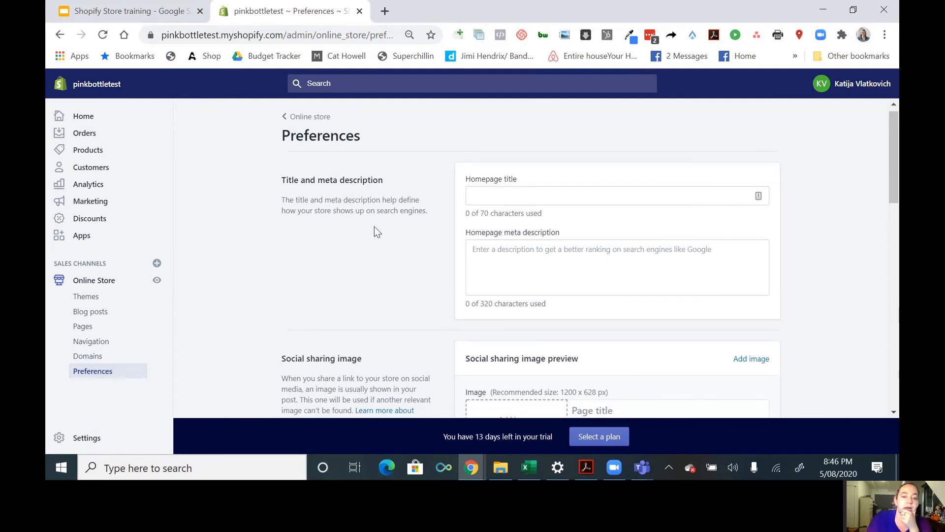
scroll(375, 227, down, 3)
scroll(384, 203, down, 3)
scroll(382, 202, up, 6)
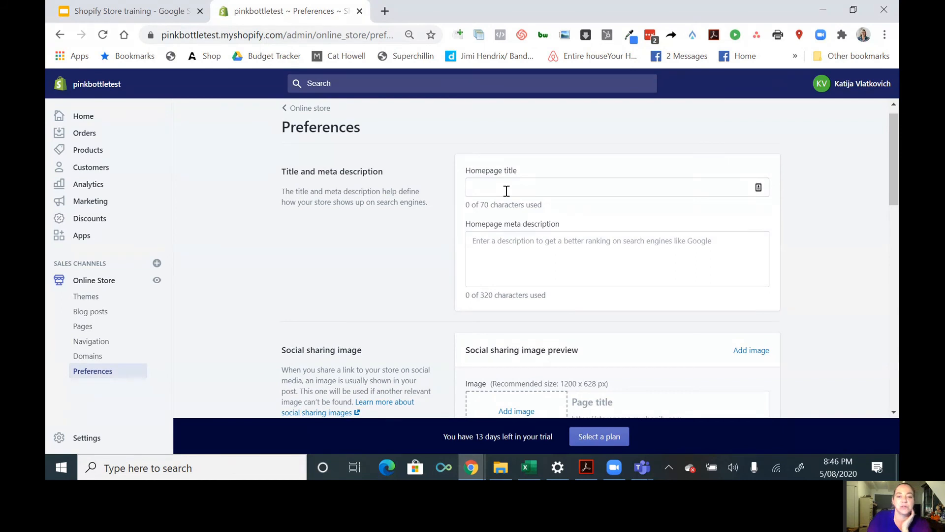
click(507, 191)
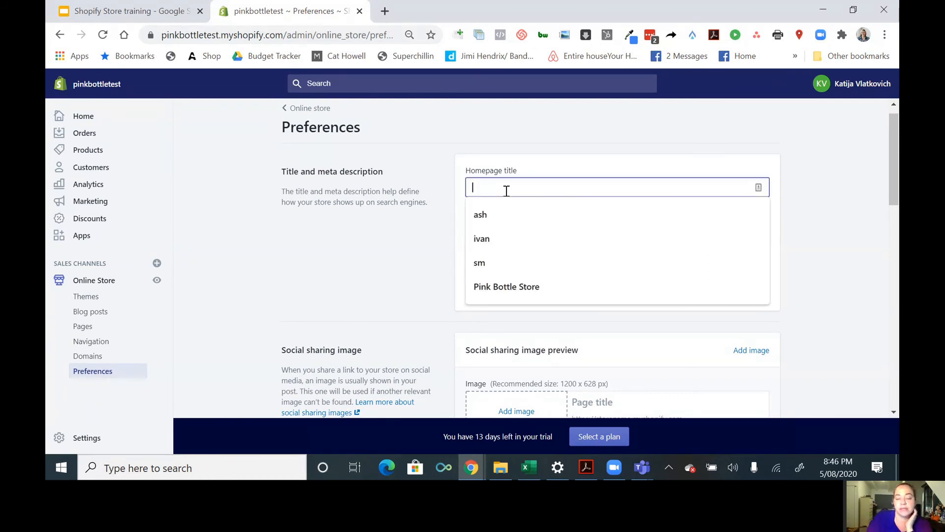
click(507, 287)
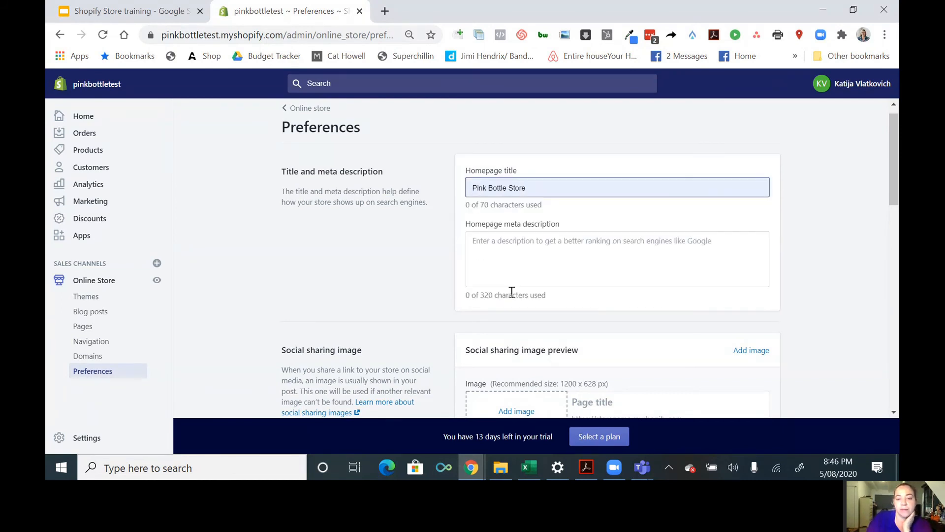
click(499, 248)
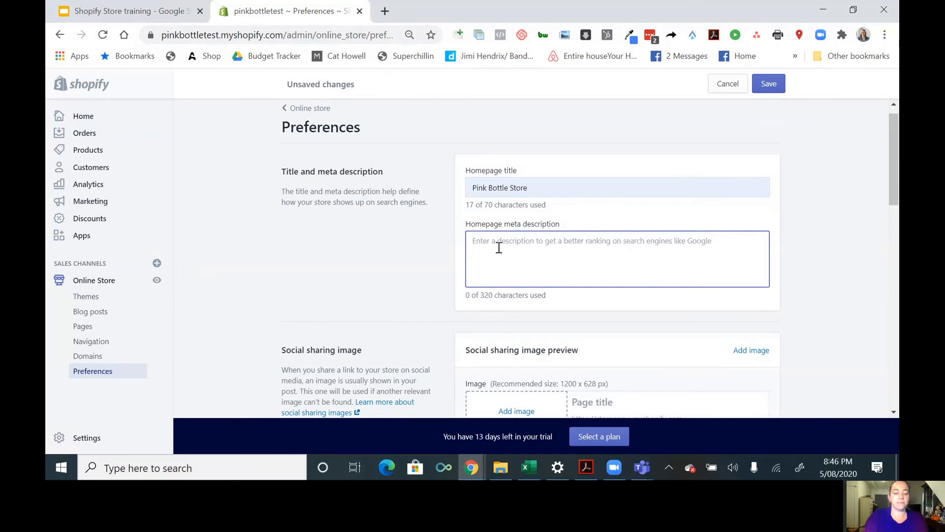
text(Aus)
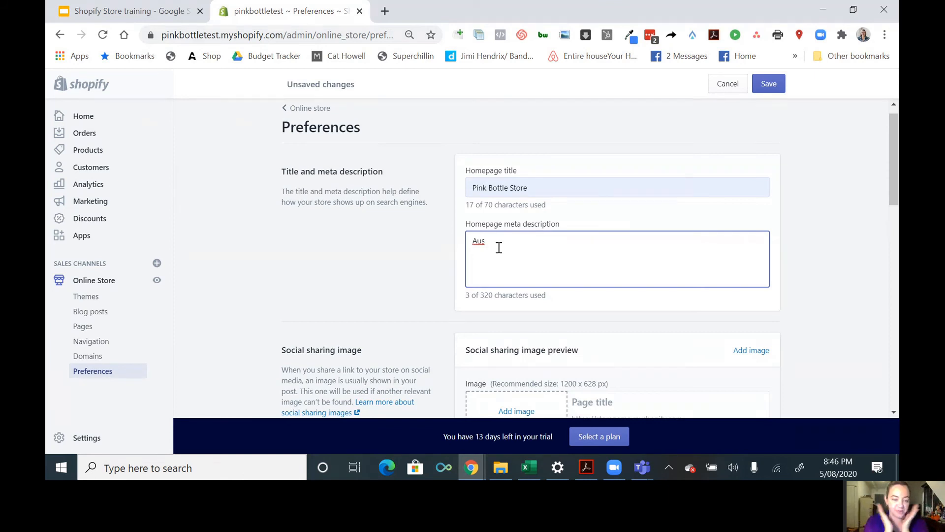
key(BackSpace)
key(BackSpace)
key(BackSpace)
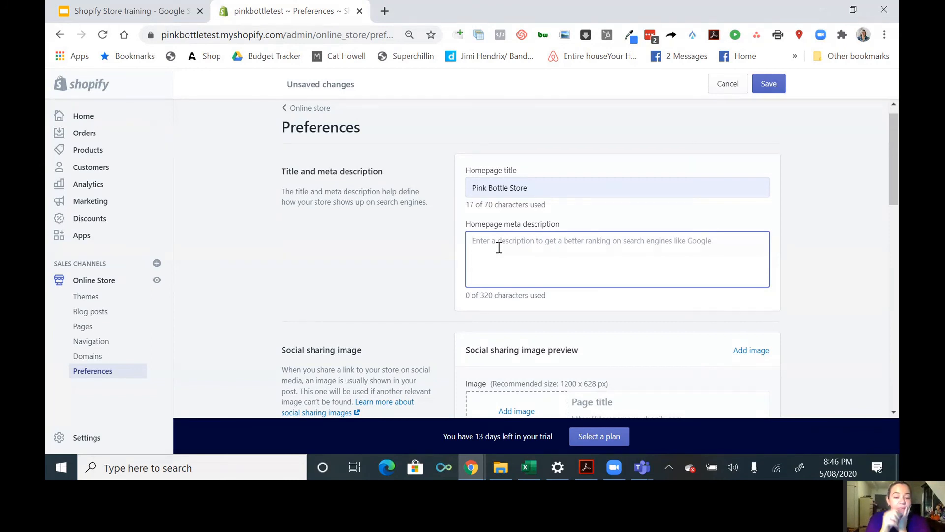
- Examine the social sharing image, Google Analytics, Facebook Pixel and password protection sections of the online store preferences
scroll(389, 280, down, 3)
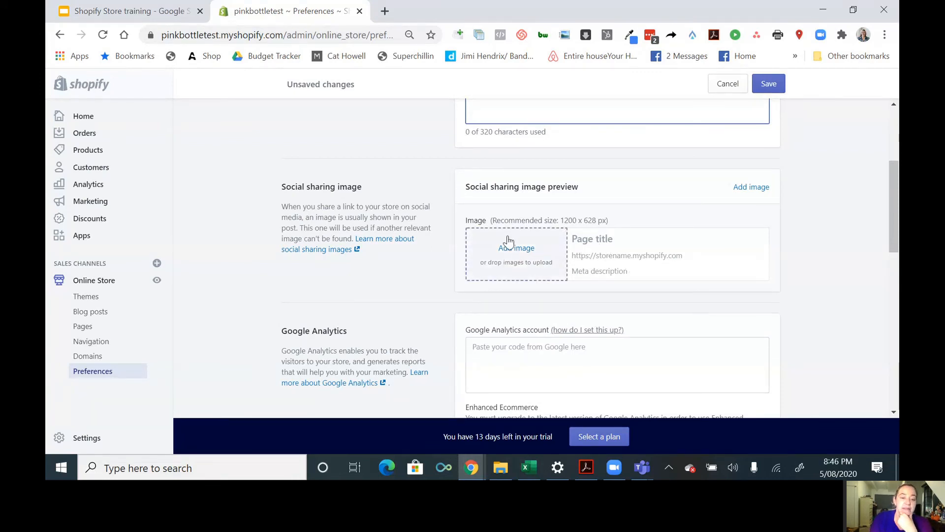
scroll(395, 274, down, 2)
scroll(407, 226, down, 1)
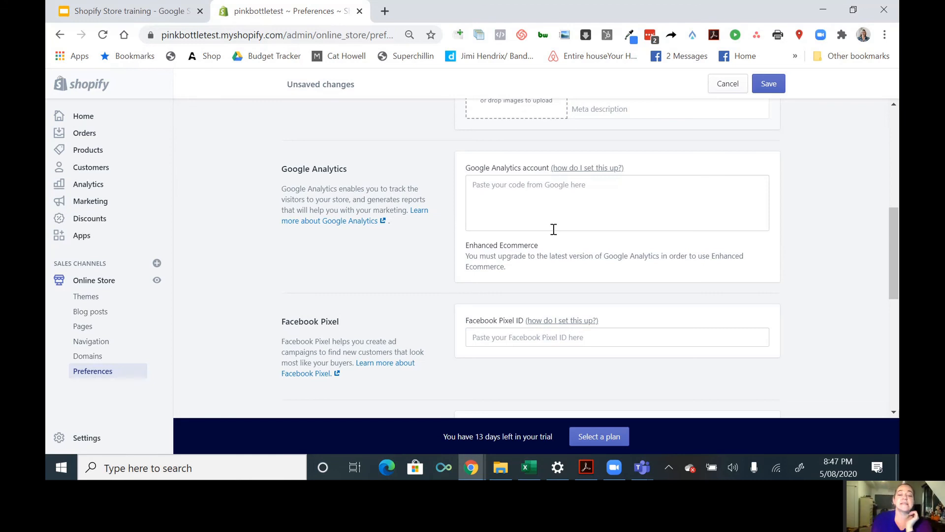
scroll(419, 311, down, 1)
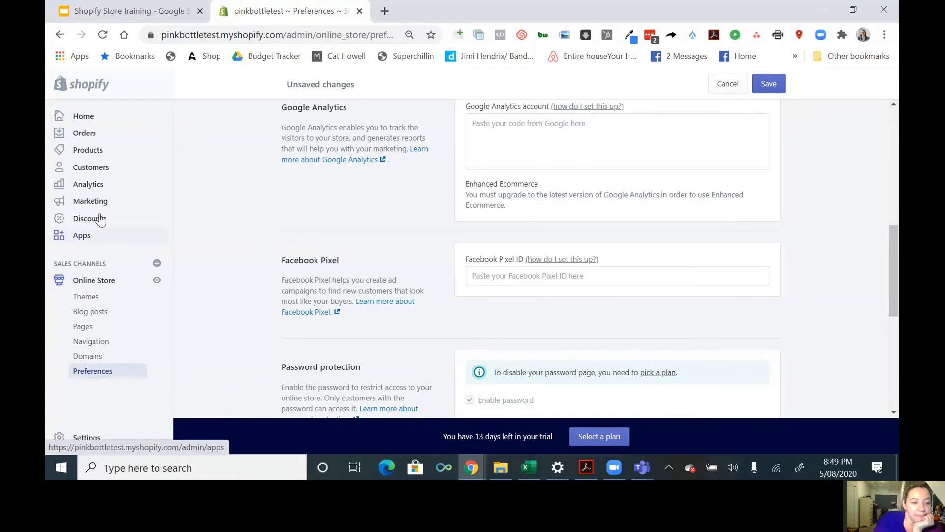
- Leave the preferences without saving the changes and open the Shopify App Store from the store's Apps page
click(99, 236)
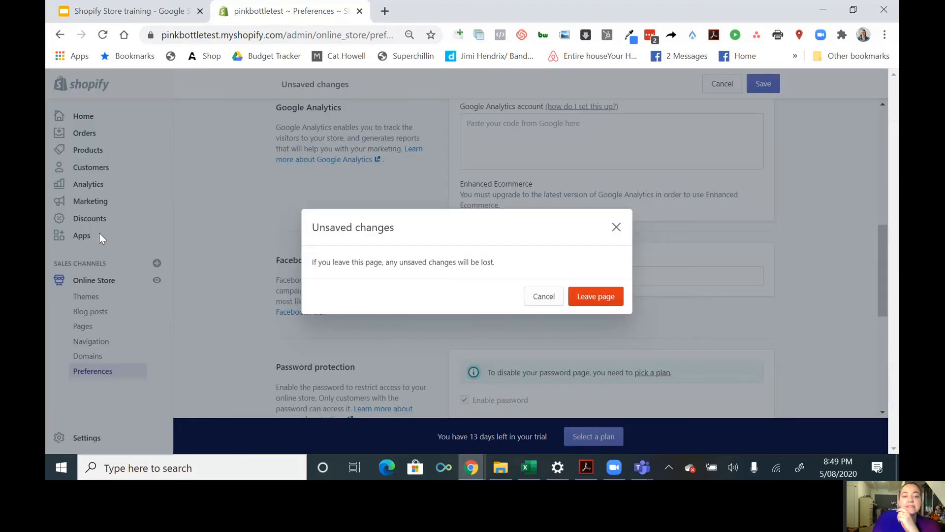
click(580, 295)
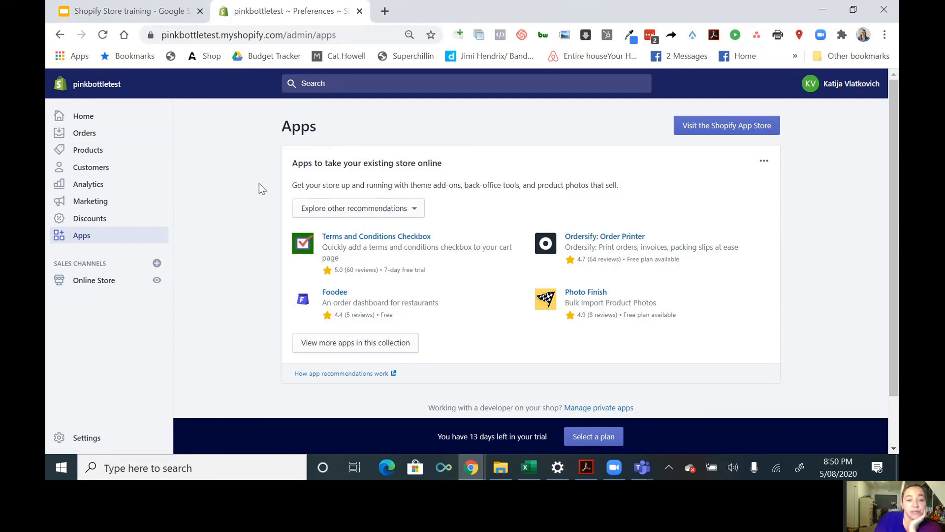
click(733, 128)
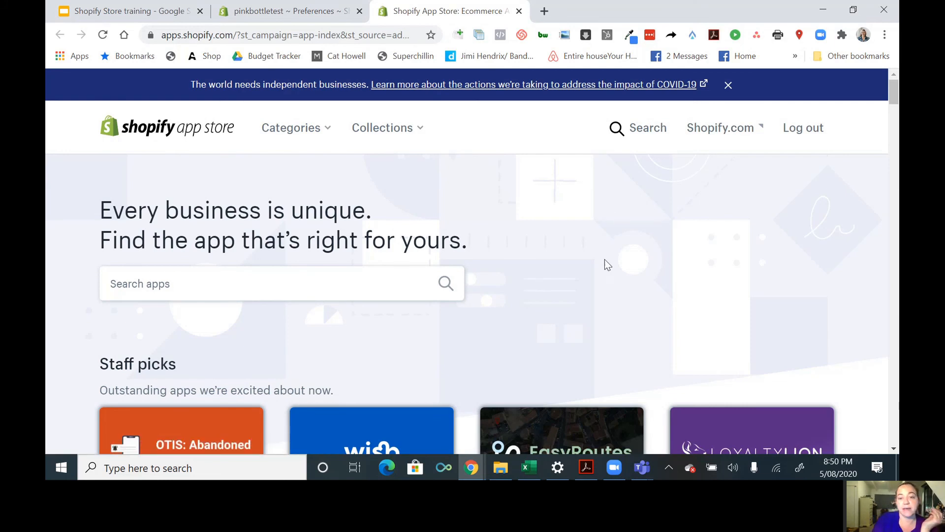
- Examine the Shopify App Store's staff picks, trending apps and list of app categories
scroll(606, 259, down, 3)
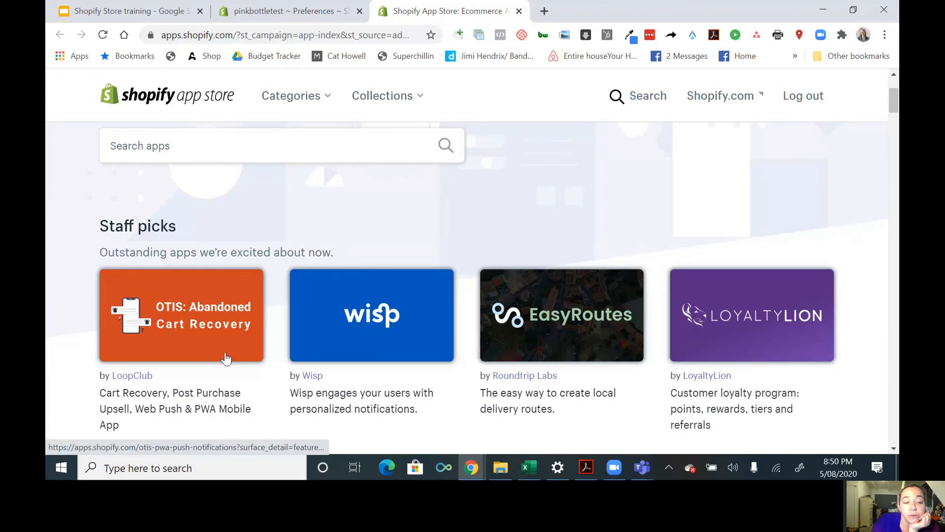
scroll(436, 370, down, 4)
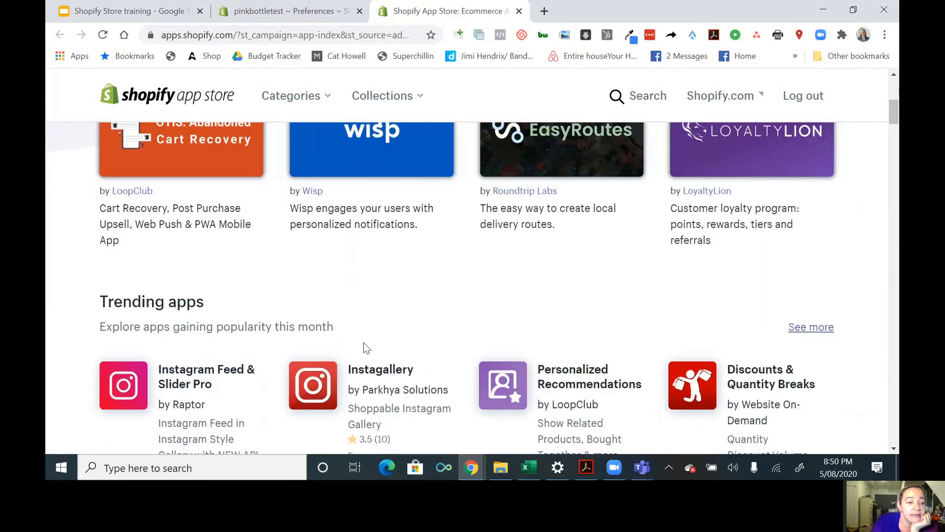
scroll(217, 295, down, 2)
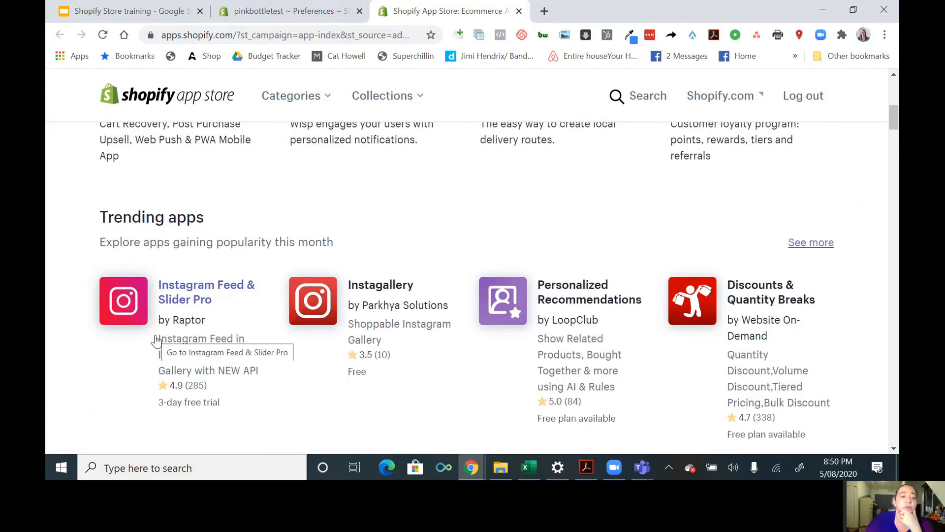
scroll(155, 340, up, 8)
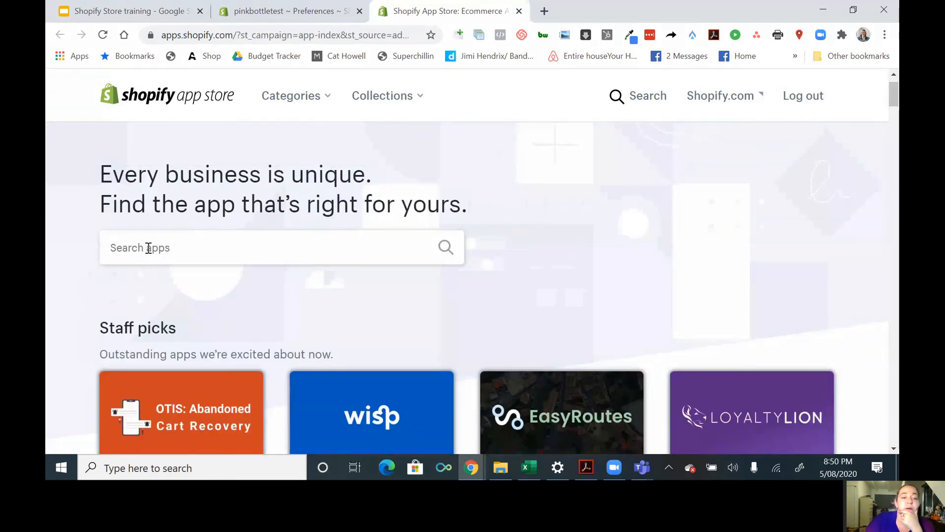
click(148, 247)
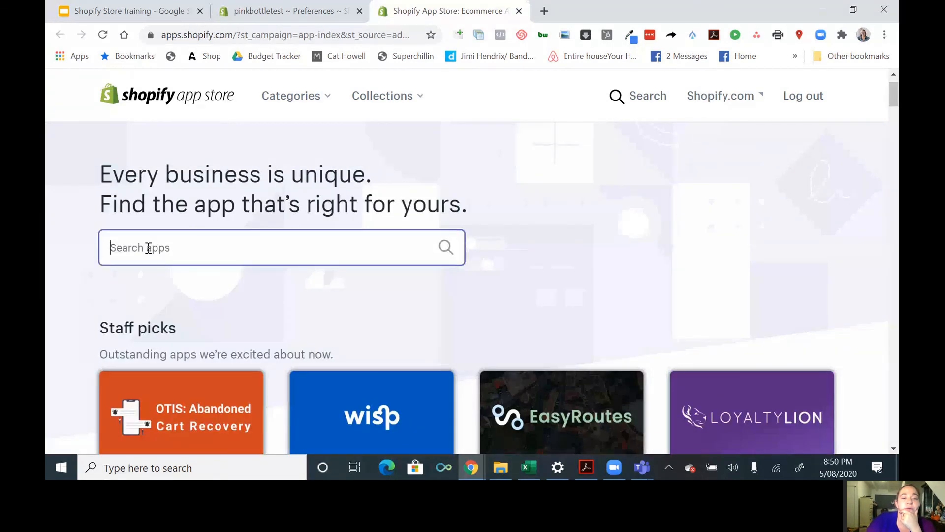
click(314, 102)
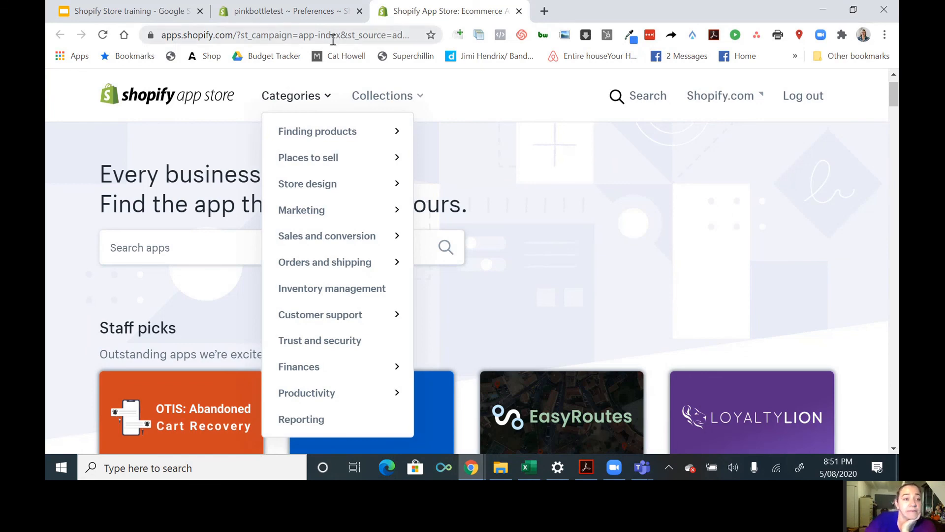
- Return to the store admin, start the local delivery setup, and review the shipping, local delivery and local pickup settings
click(255, 17)
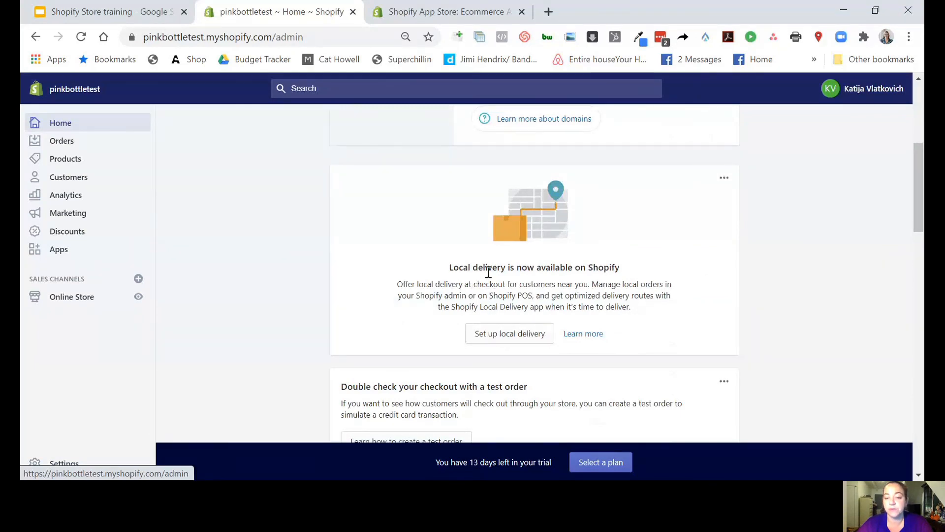
click(486, 335)
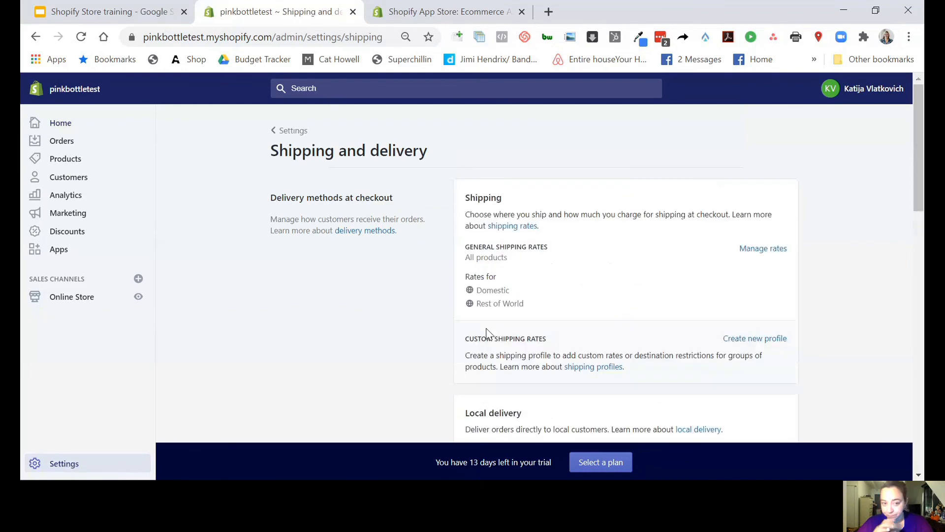
scroll(642, 245, down, 3)
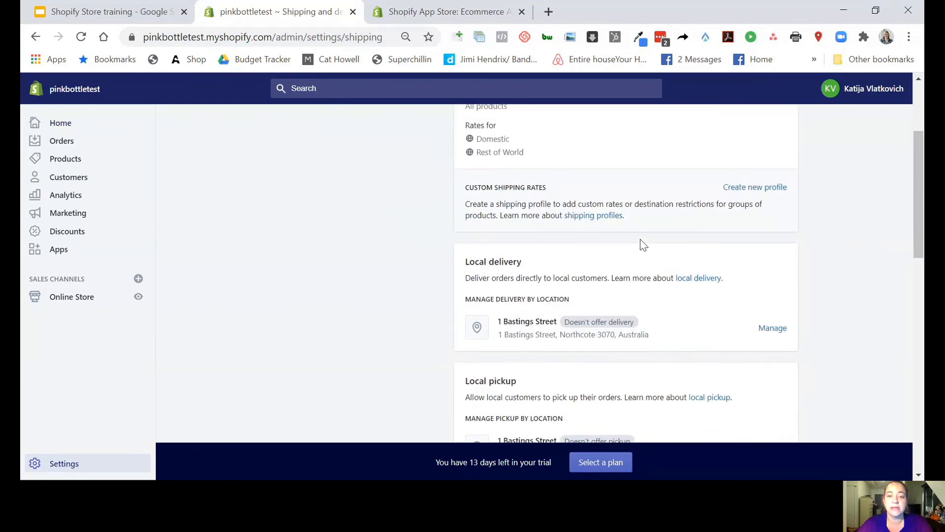
scroll(635, 244, up, 3)
scroll(517, 295, down, 3)
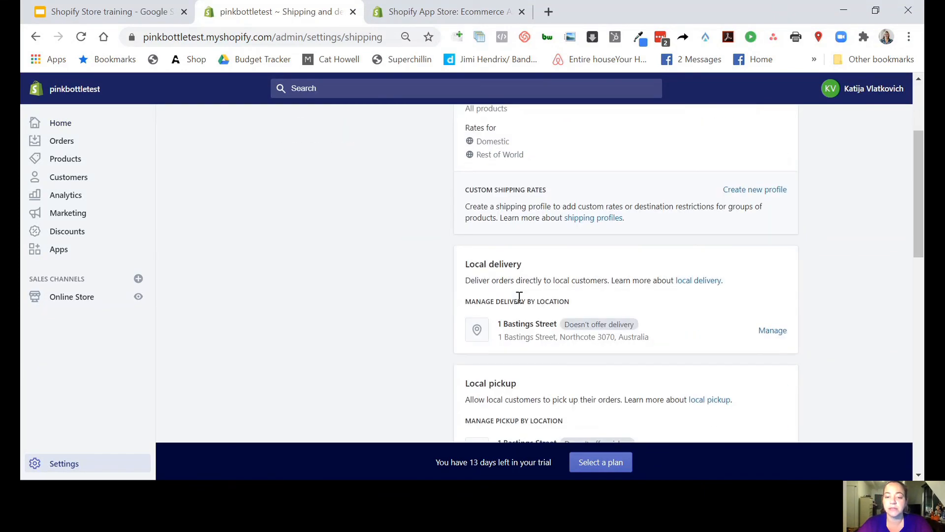
scroll(555, 321, down, 1)
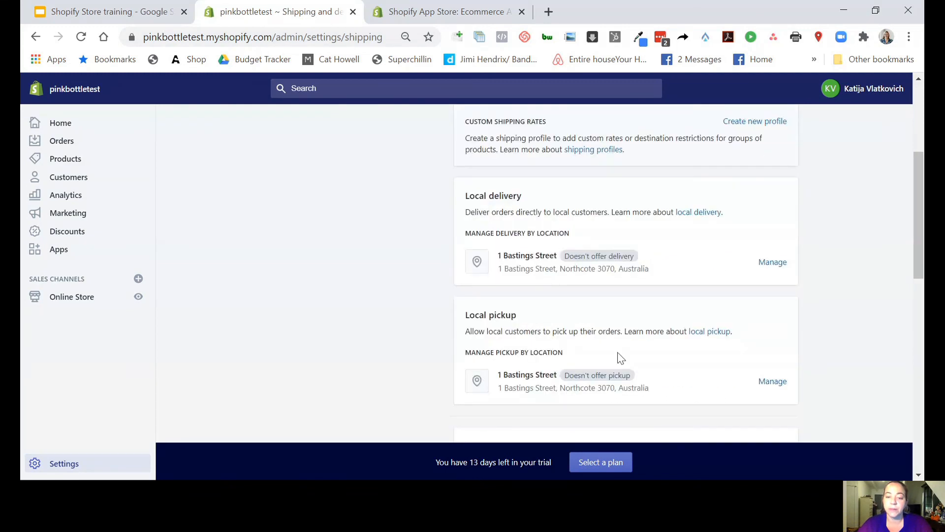
scroll(622, 355, down, 1)
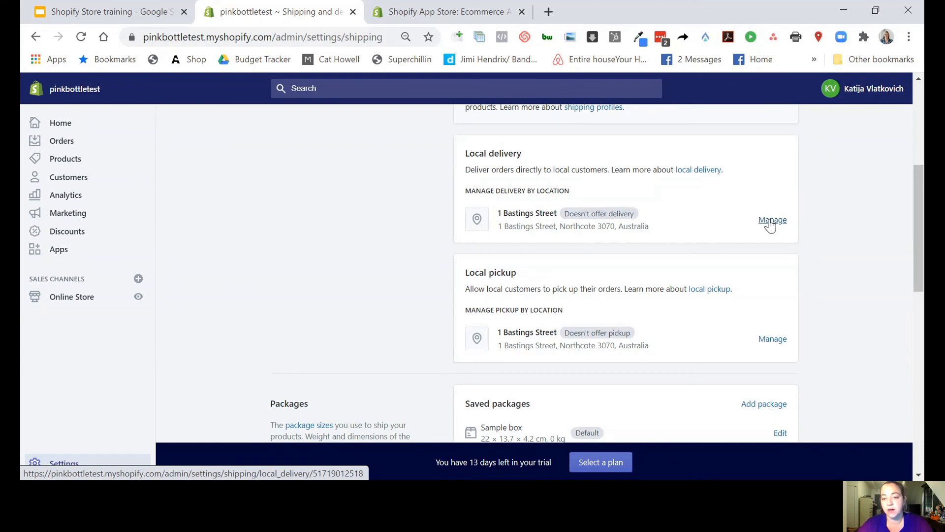
- Enable local delivery for the store's location and set its delivery radius to 5 km
click(772, 221)
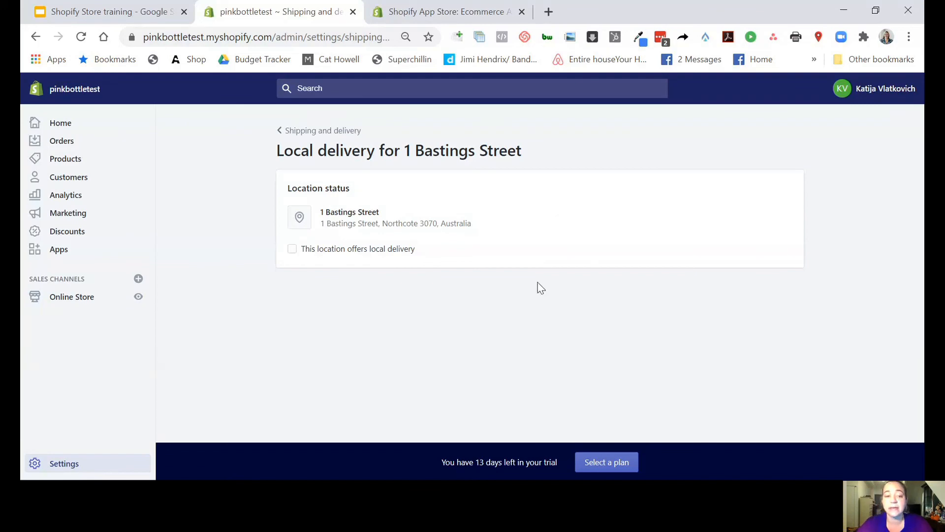
click(291, 253)
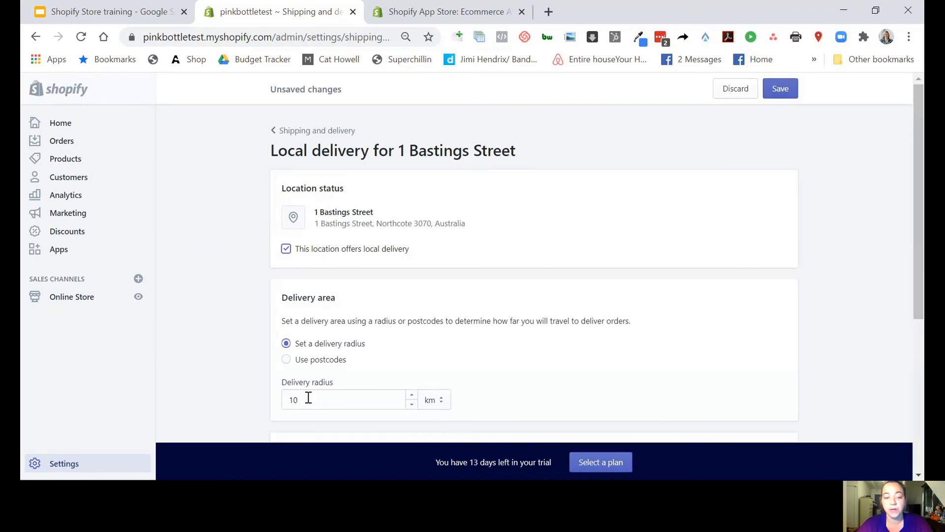
drag(309, 397, 271, 404)
text(5)
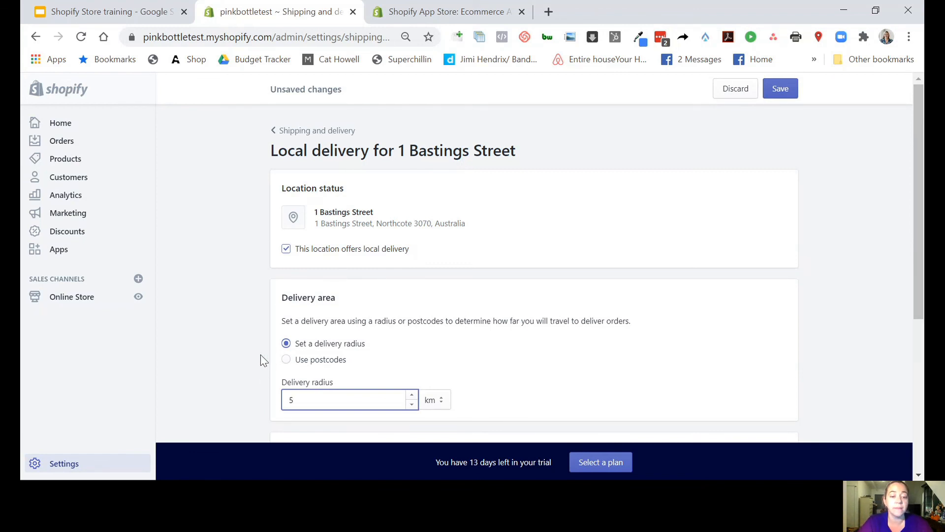
- Examine the local delivery options for checkout: delivery price, minimum order price, delivery information and checkout preview
scroll(261, 357, down, 4)
scroll(261, 360, down, 2)
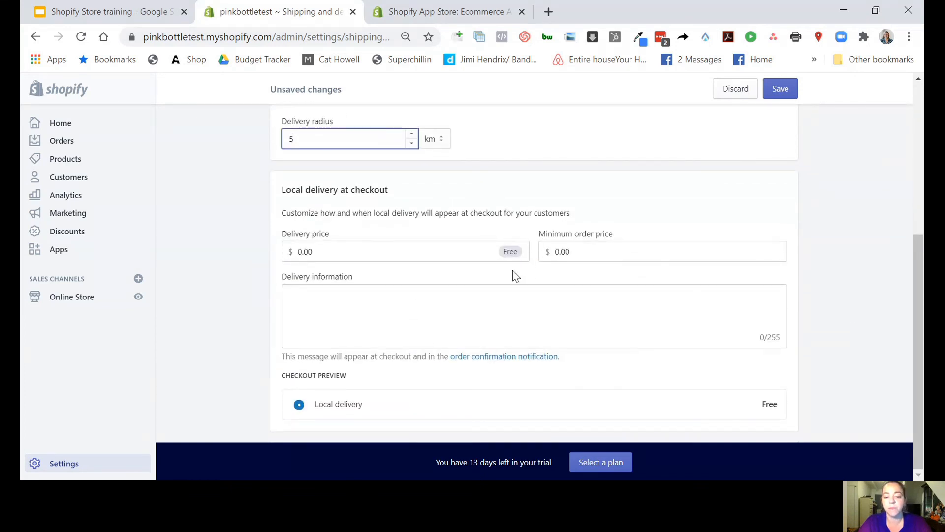
scroll(371, 244, up, 1)
scroll(369, 241, up, 1)
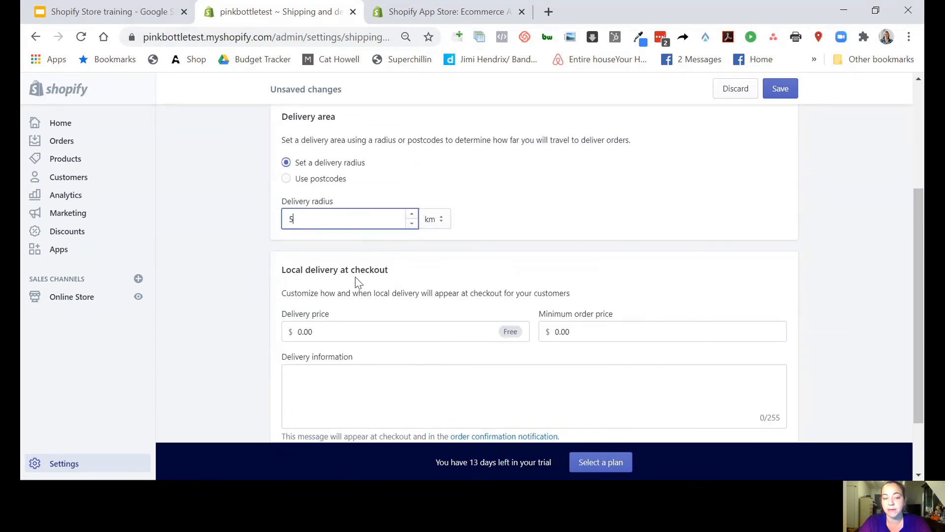
click(321, 333)
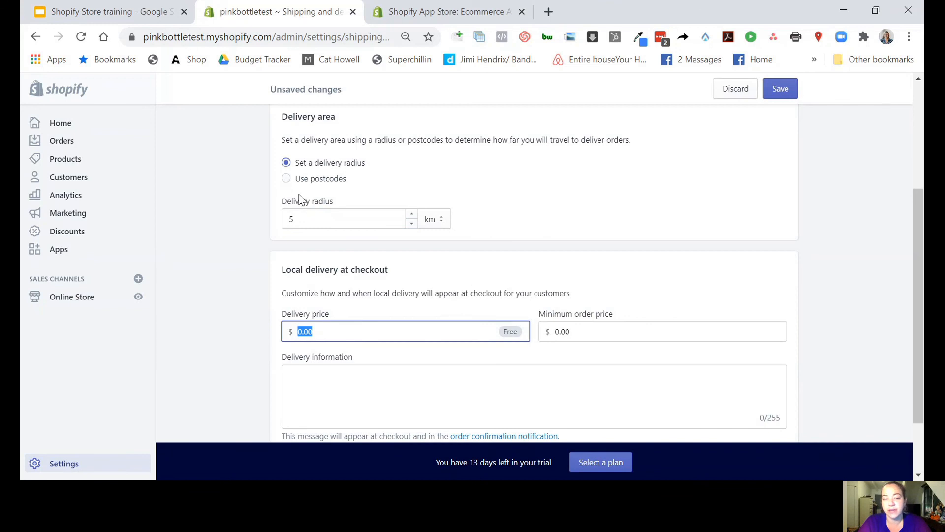
drag(355, 235, 566, 4)
click(266, 261)
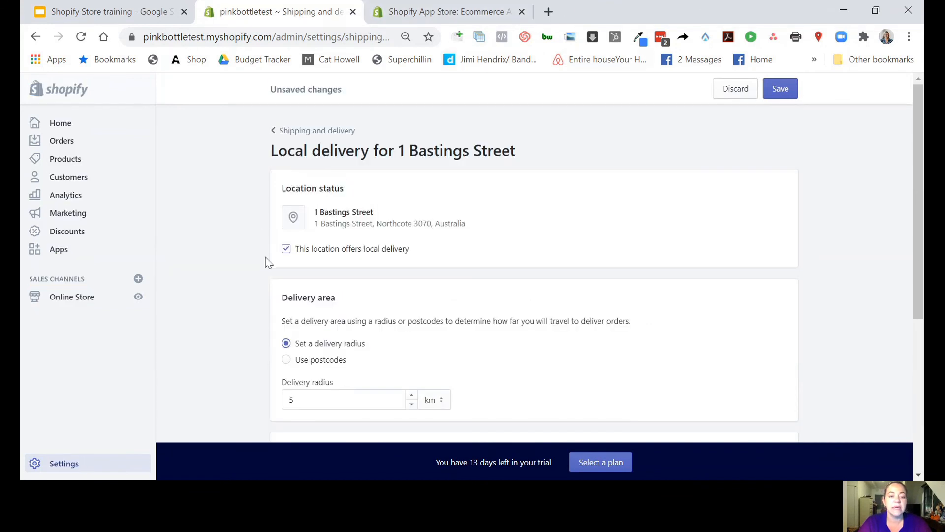
scroll(556, 239, down, 3)
scroll(554, 238, down, 2)
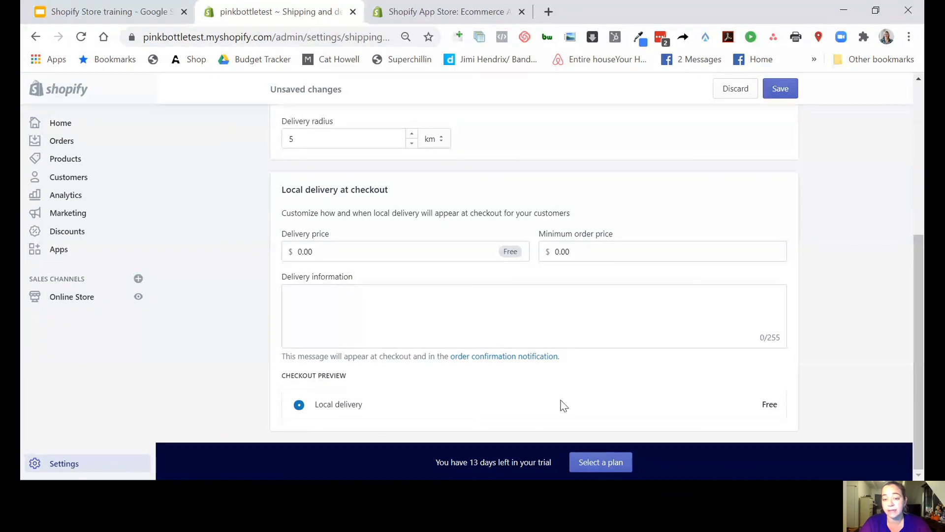
scroll(557, 364, up, 5)
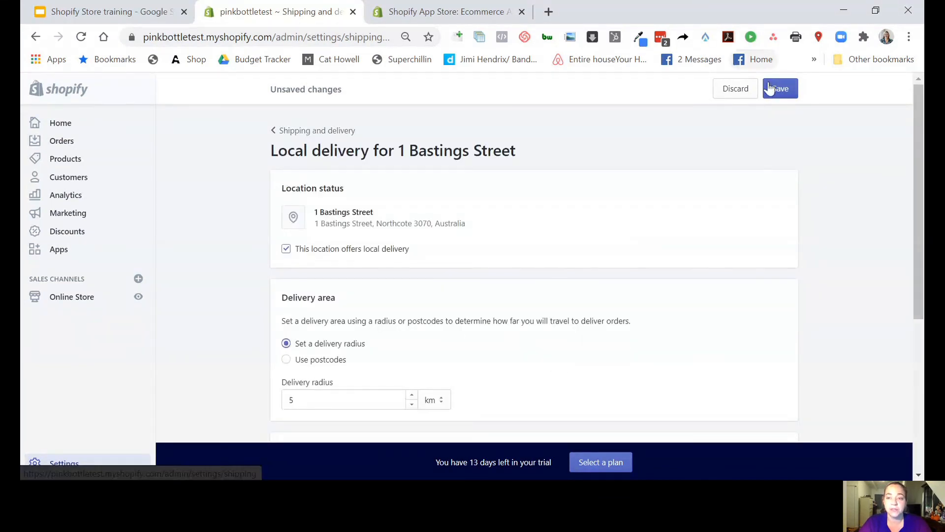
- Save the local delivery settings and return to the local delivery section of the shipping and delivery settings
key(ctrl+s)
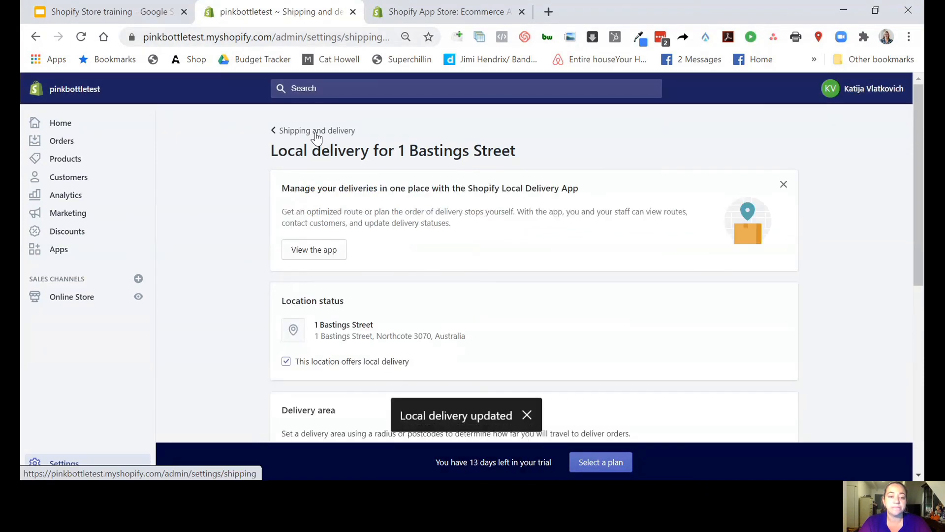
click(315, 132)
scroll(541, 288, down, 5)
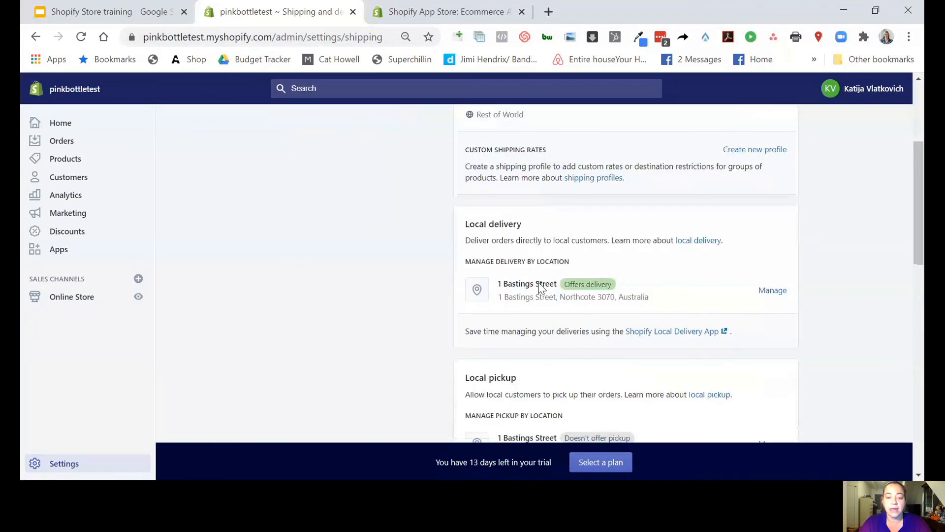